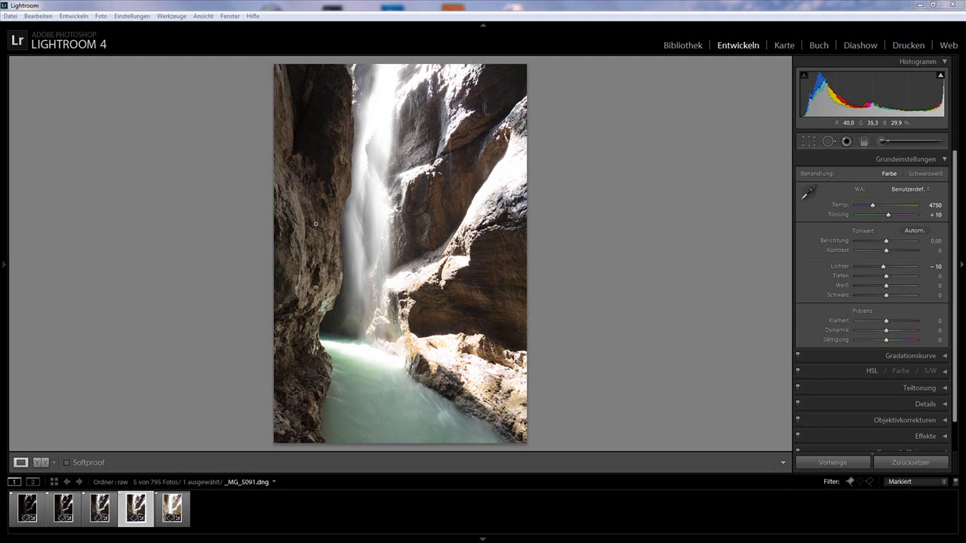
Step: Compare the bracketed exposures _MG_5087 through _MG_5092, ending back on the _MG_5091 waterfall photo
left_click(43, 508)
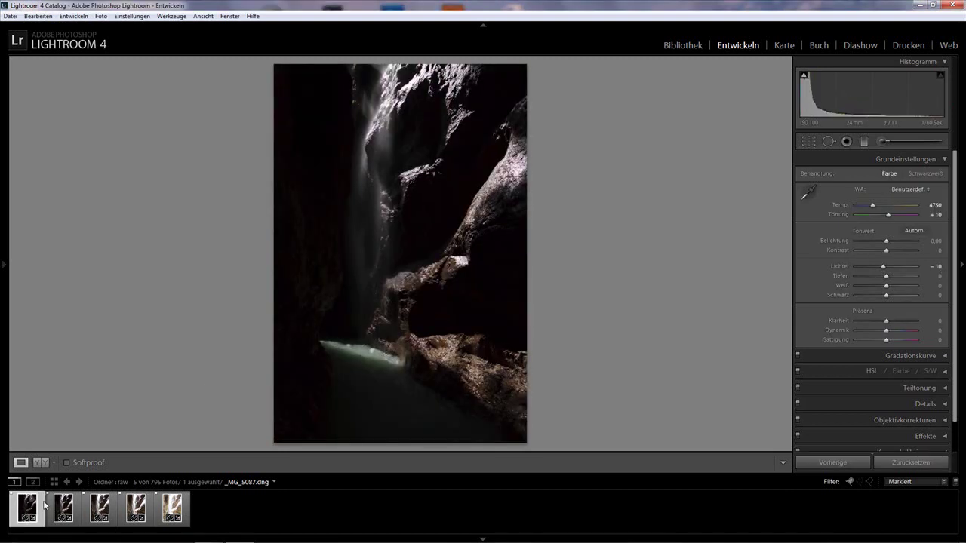
key("Right")
key("Right")
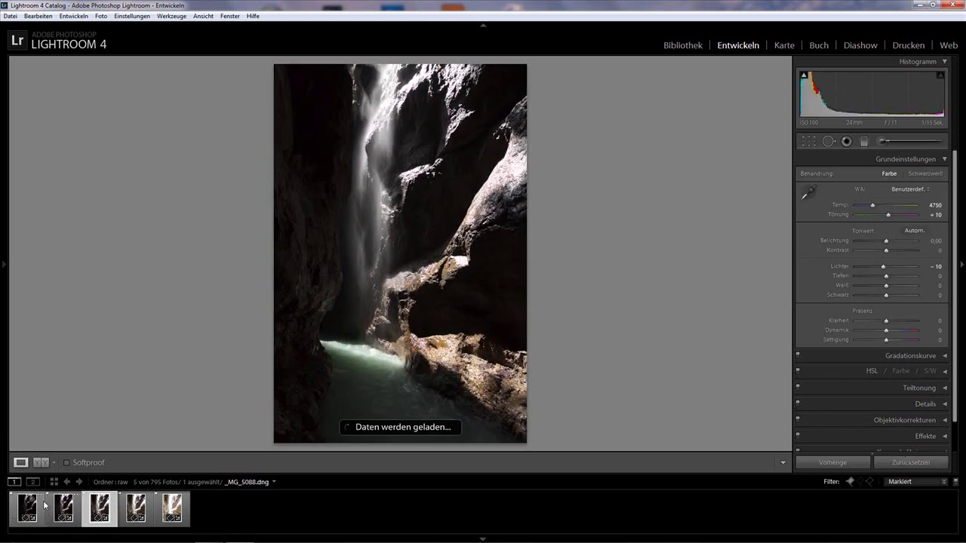
key("Right")
key("Right")
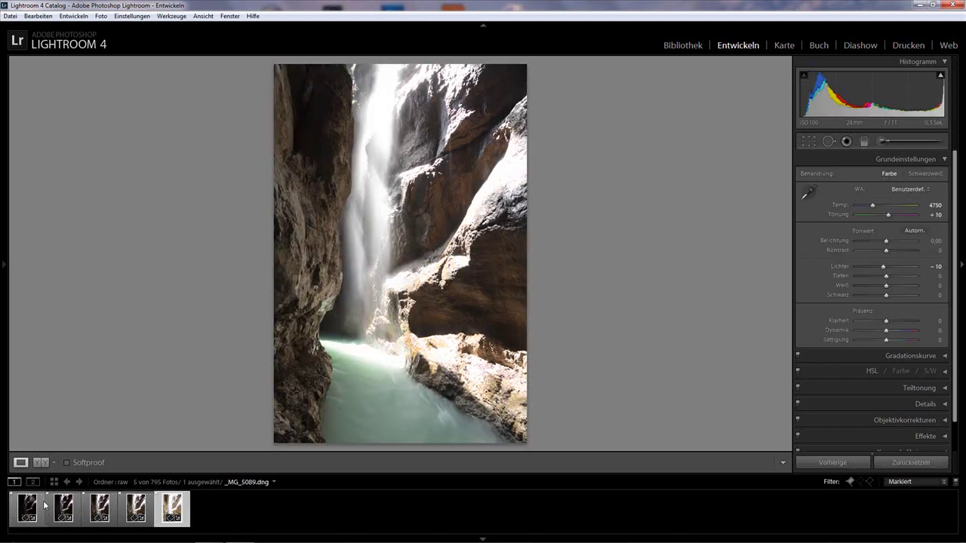
key("Left")
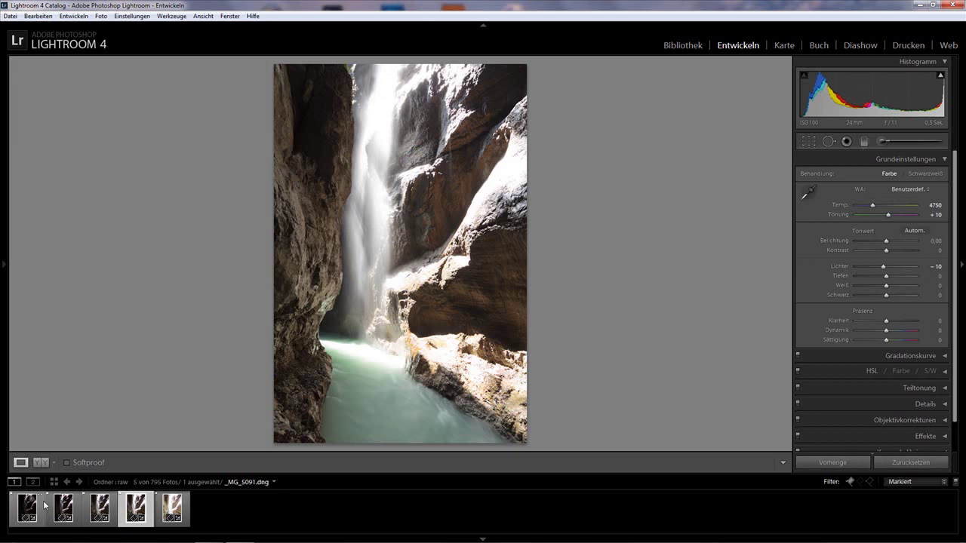
key("Right")
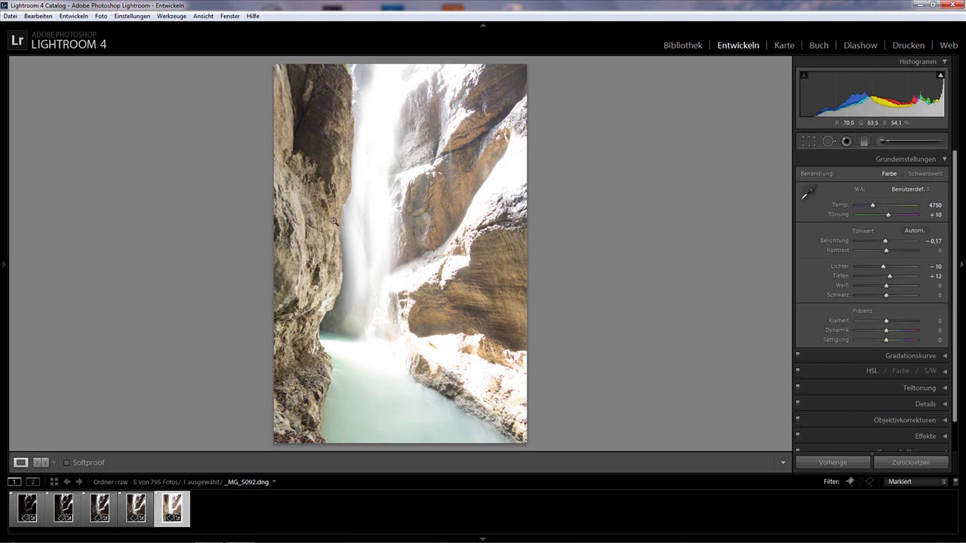
key("Left")
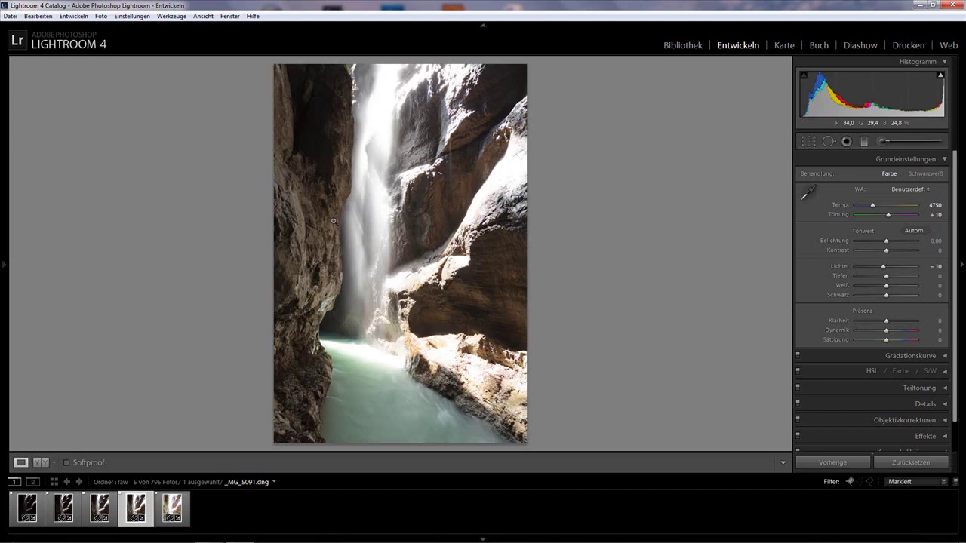
key("Left")
key("Left")
key("Left")
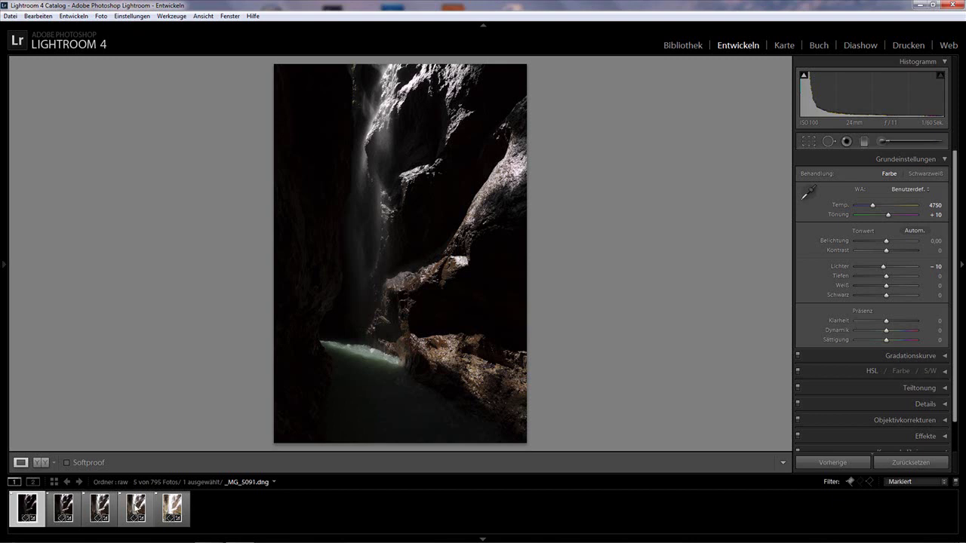
left_click(150, 515)
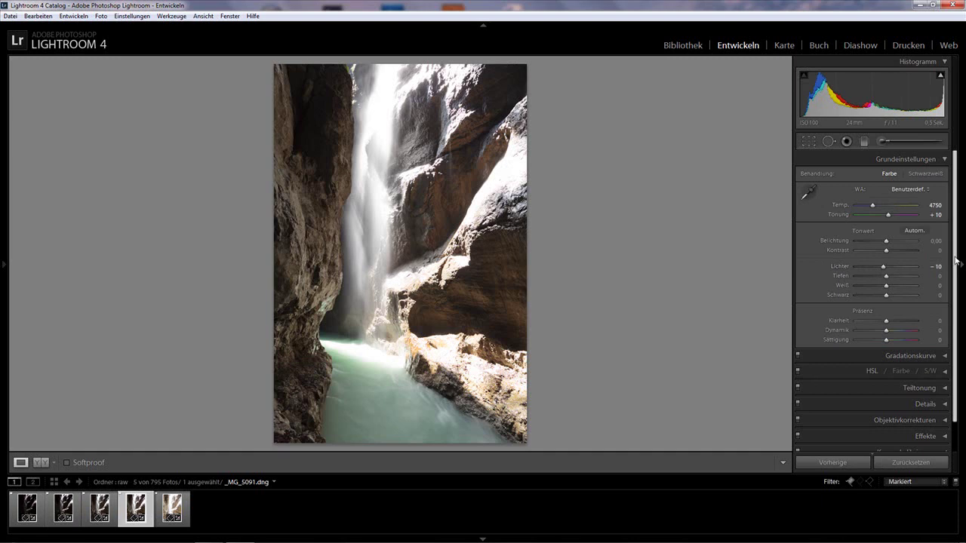
Step: Collapse Grundeinstellungen and expand Details, showing sharpening 0, Luminanz 0 and Farbe 25
left_click_drag(955, 261, 957, 301)
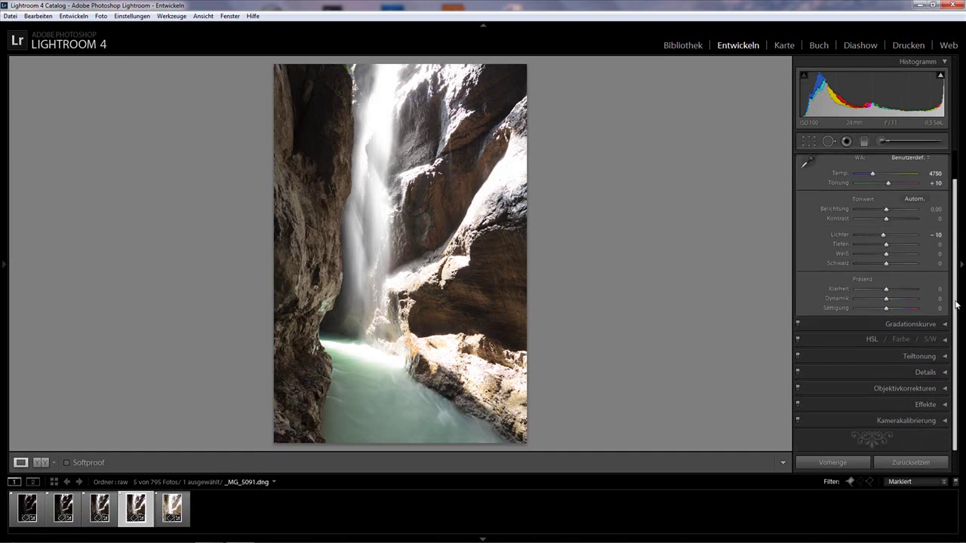
scroll(947, 219, "up", 1)
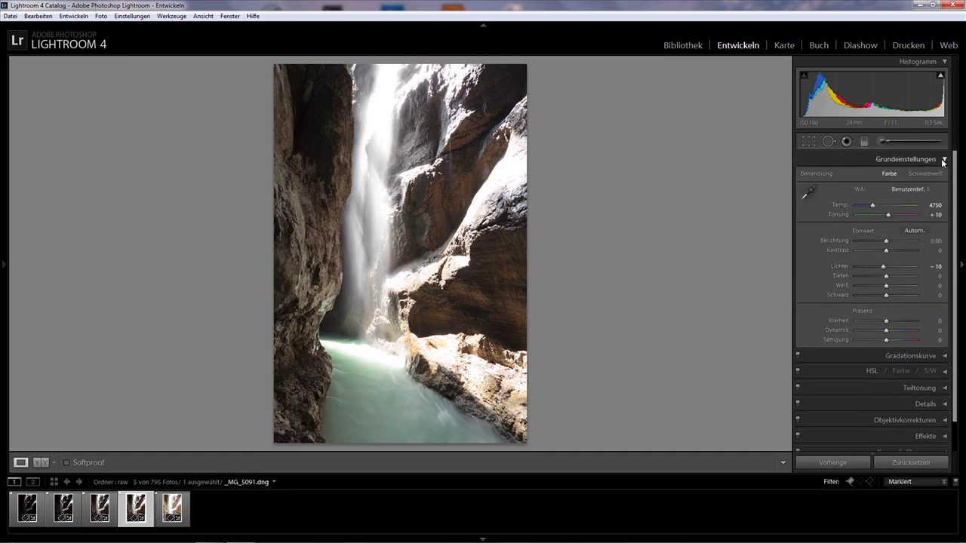
left_click(943, 160)
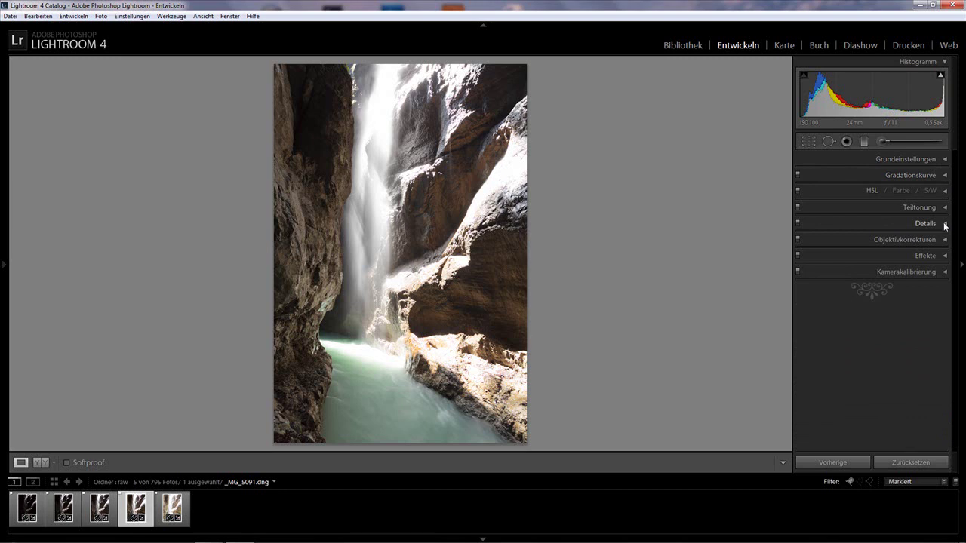
left_click(944, 225)
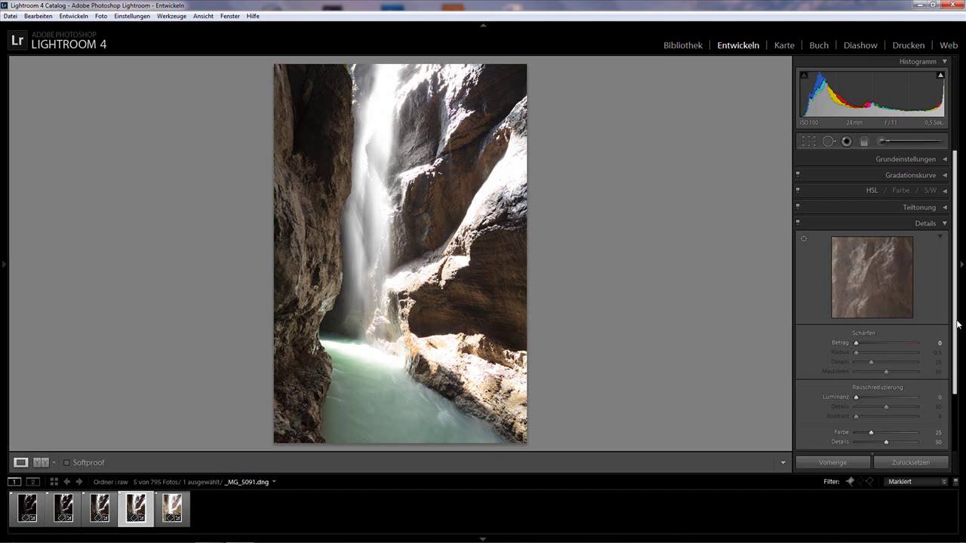
left_click_drag(957, 324, 957, 364)
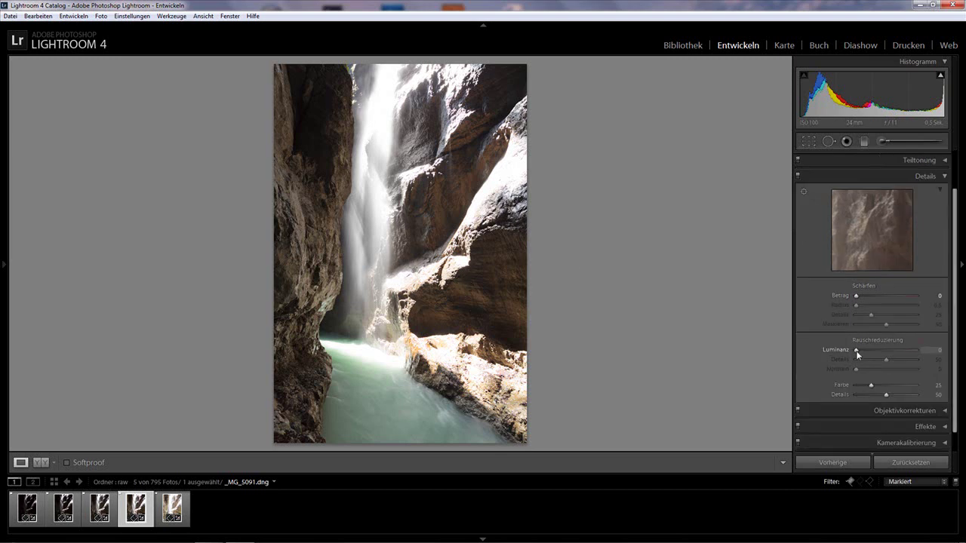
Step: In Objektivkorrekturen, keep profile correction with Verzerrung at 0, then review Chromatische Aberration entfernen
left_click(945, 177)
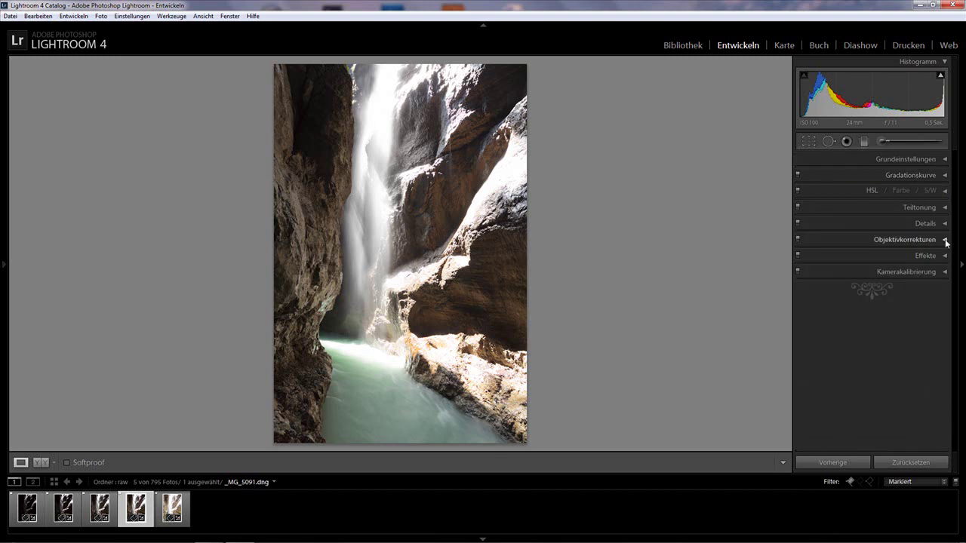
left_click(945, 240)
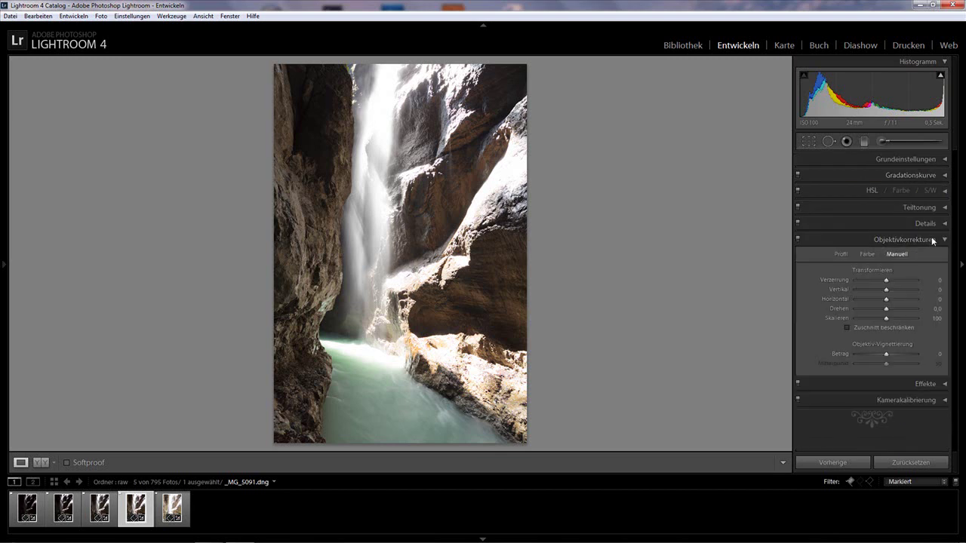
left_click(840, 254)
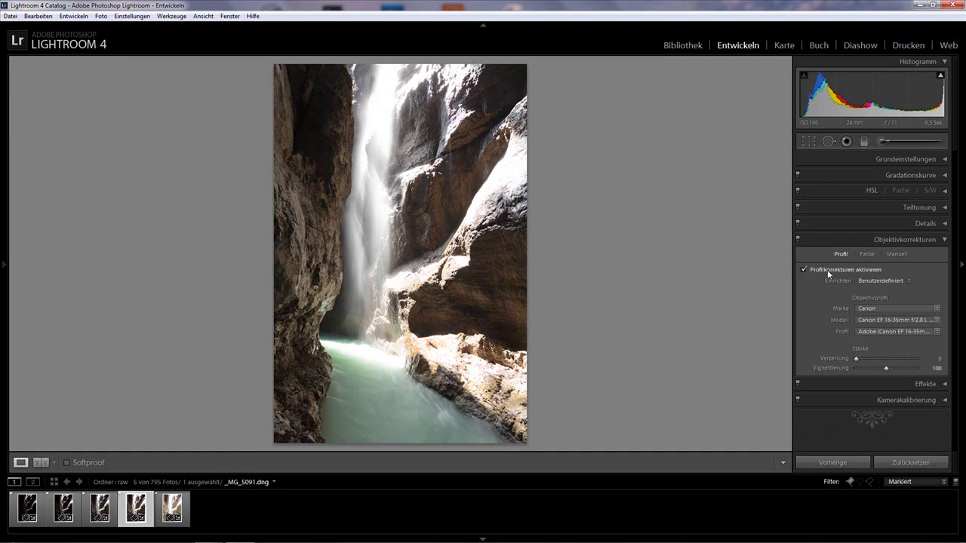
left_click_drag(856, 359, 855, 358)
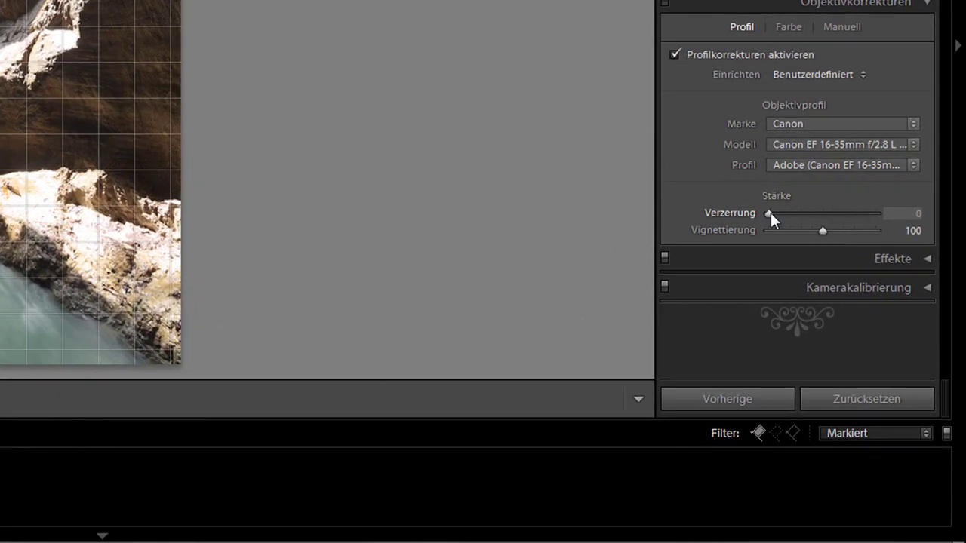
left_click_drag(770, 213, 770, 212)
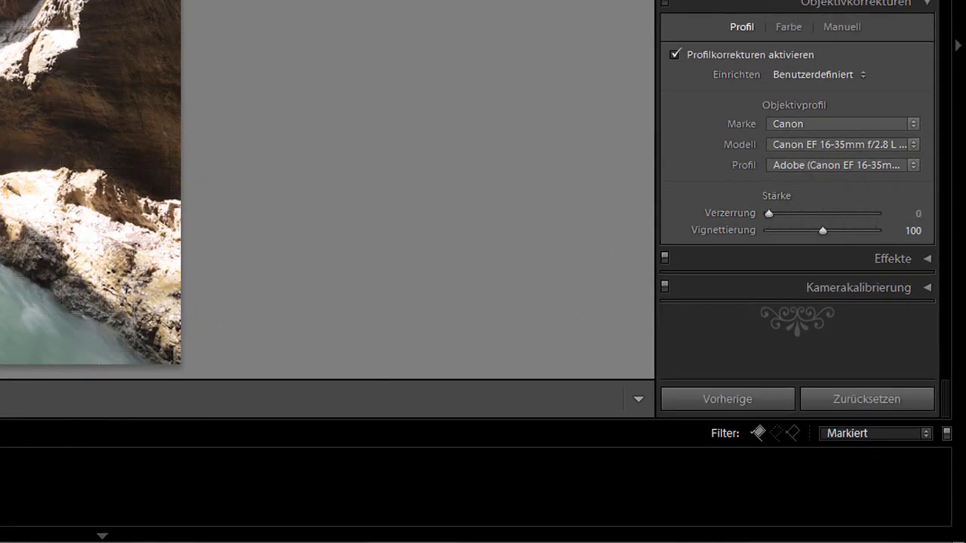
mouse_move(769, 213)
left_mouse_down()
mouse_move(829, 216)
mouse_move(752, 216)
left_mouse_up()
left_click(786, 26)
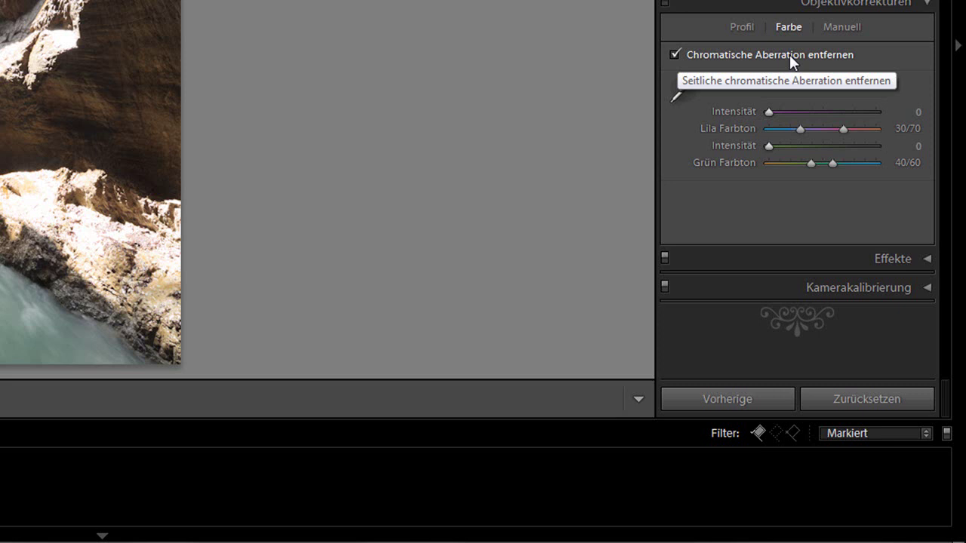
Step: Expand Kamerakalibrierung and show the Profil list, with Camera Faithful current under process 2012
left_click(923, 5)
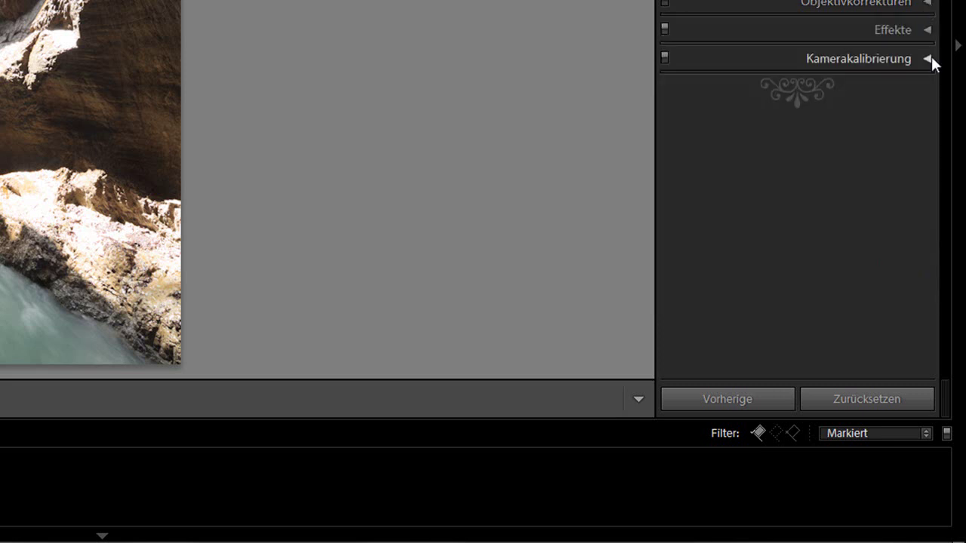
left_click(931, 57)
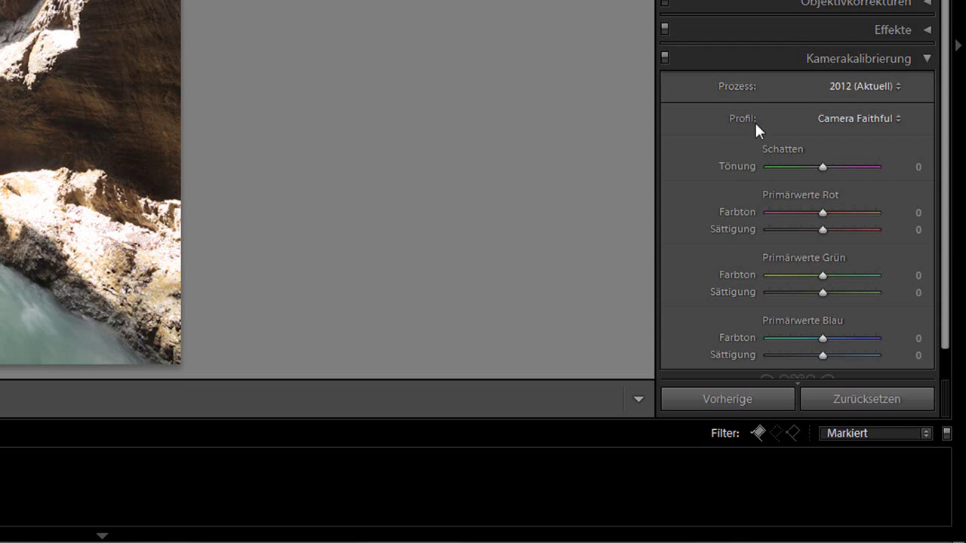
left_click(898, 119)
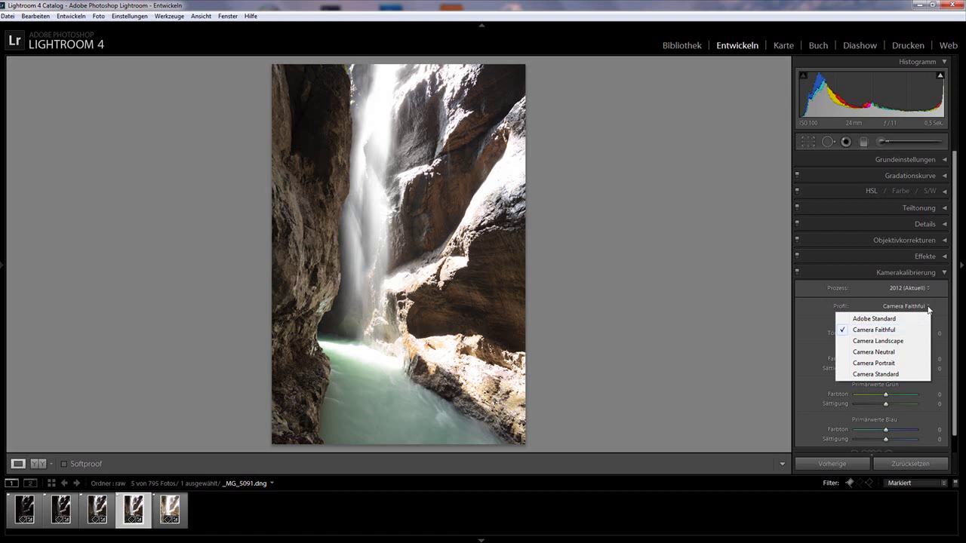
left_click(929, 308)
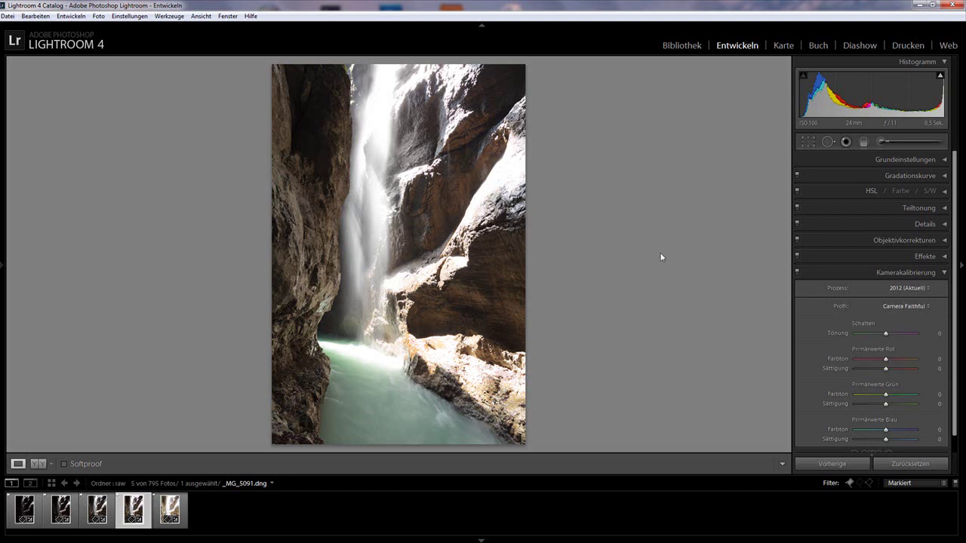
left_click(157, 515, "ctrl")
left_click(96, 513, "ctrl")
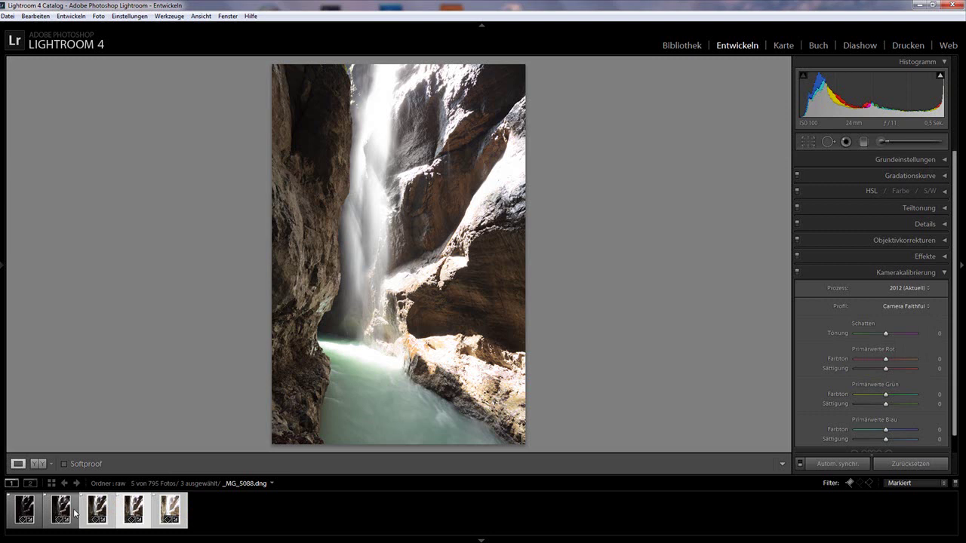
left_click(74, 513, "ctrl")
left_click(37, 515, "ctrl")
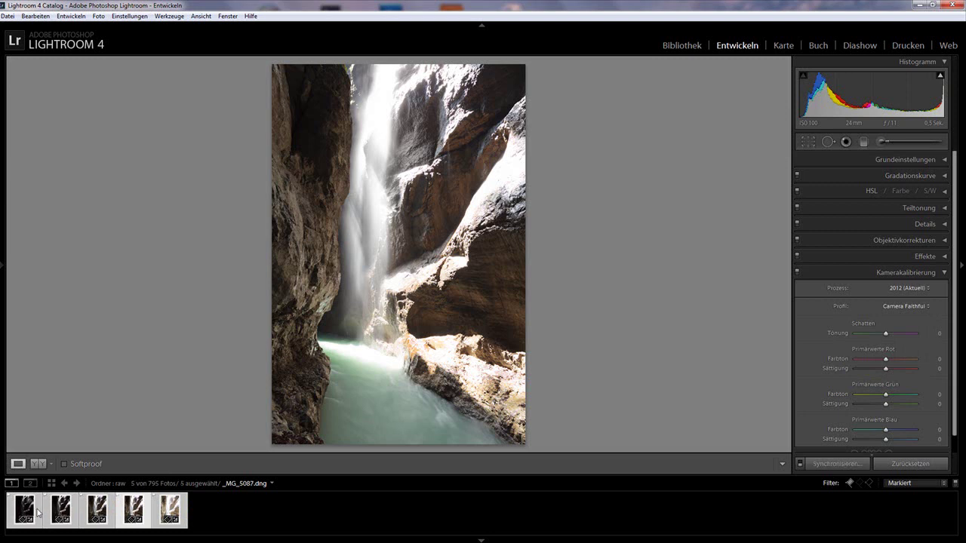
left_click(106, 513)
left_click(119, 515)
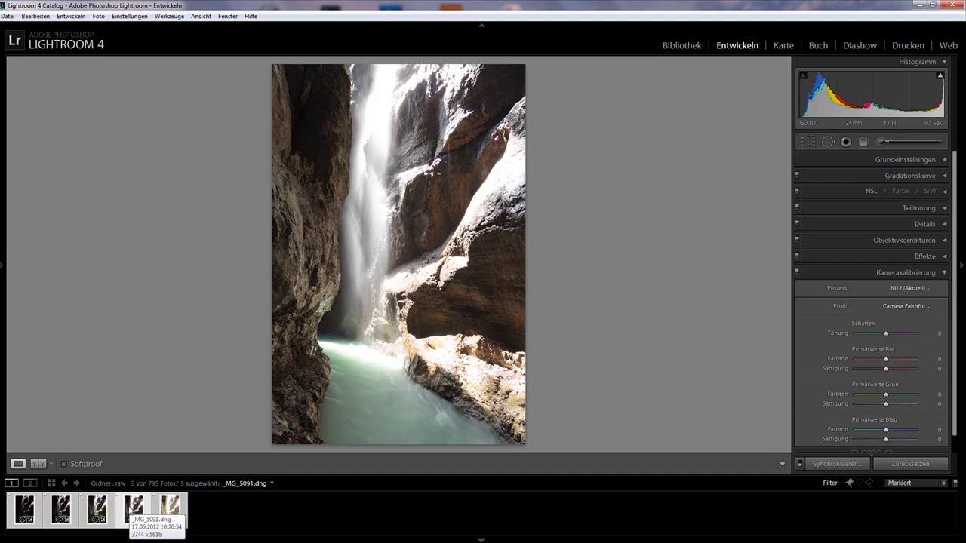
right_click(140, 506)
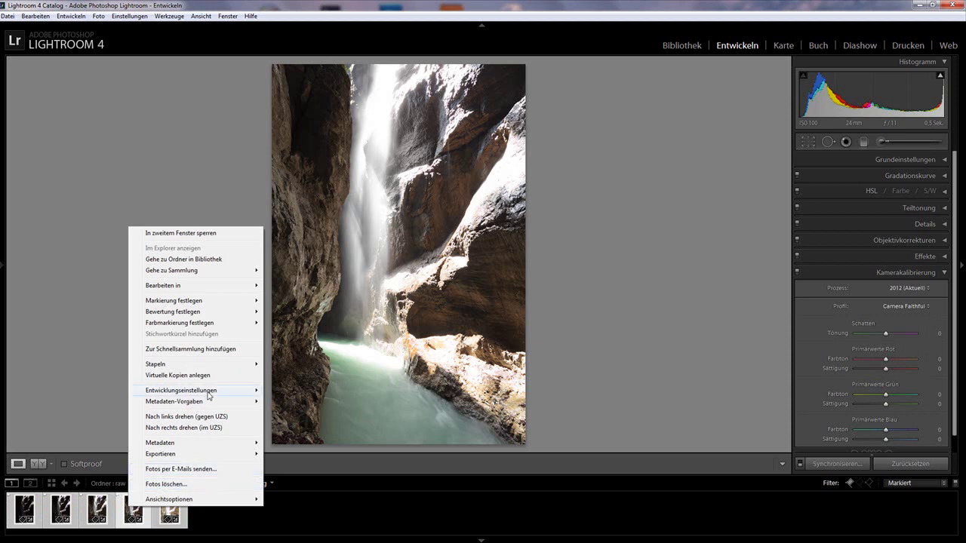
mouse_move(209, 396)
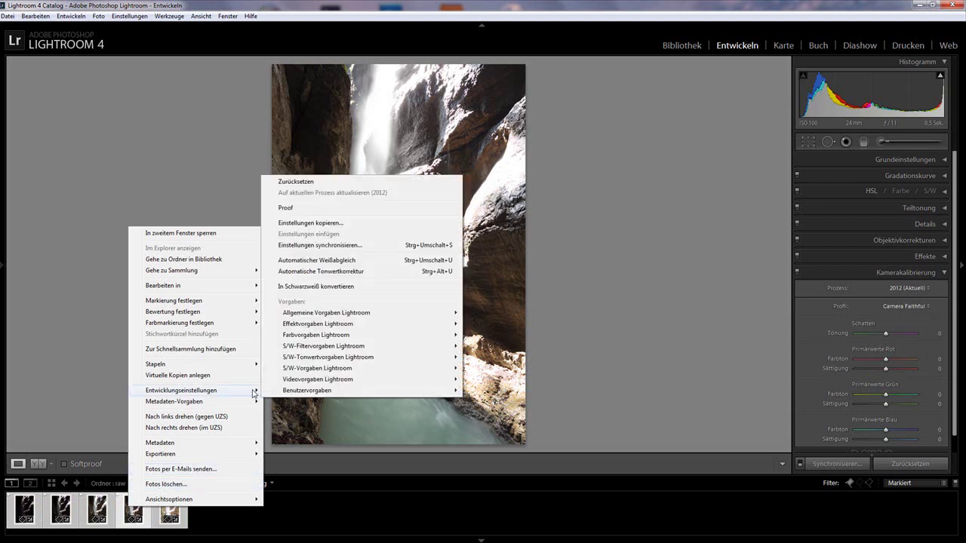
left_click(355, 246)
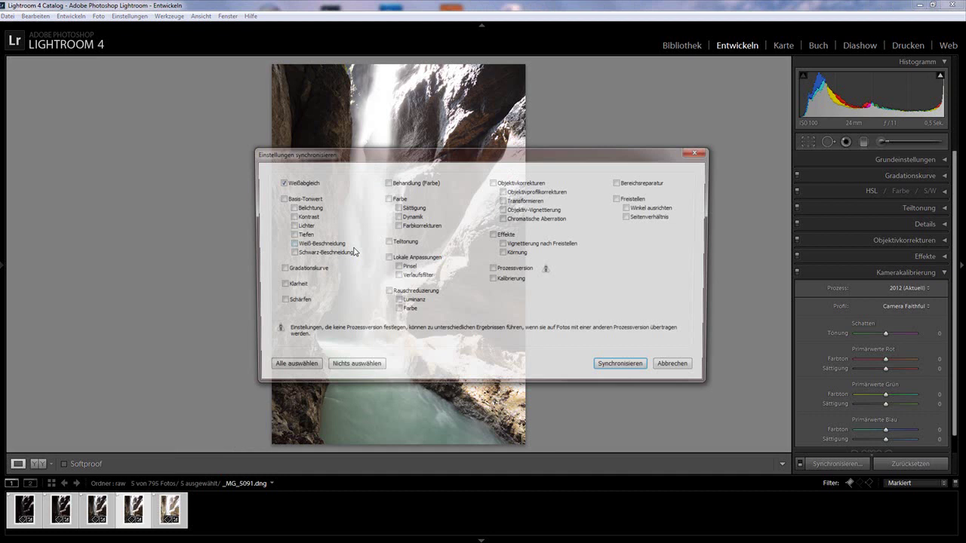
left_click(290, 368)
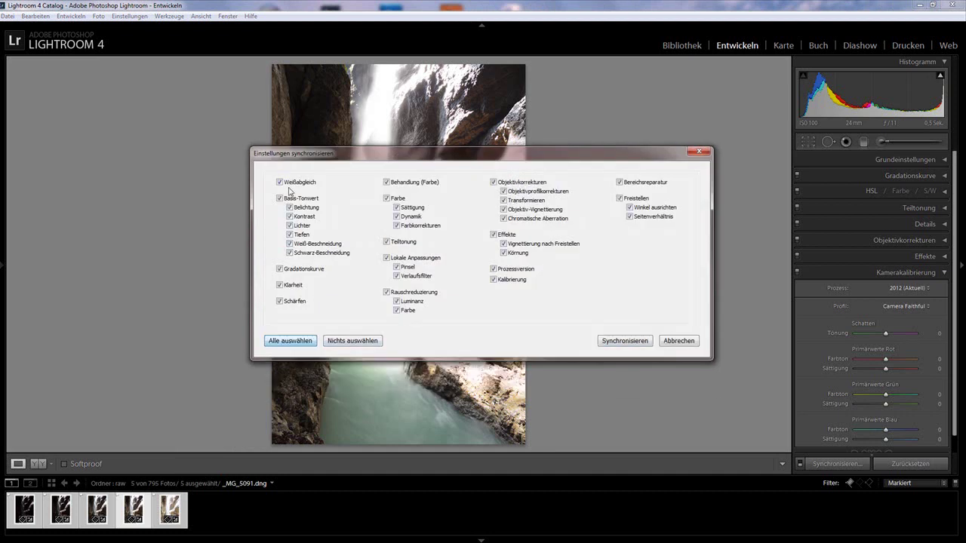
left_click(695, 344)
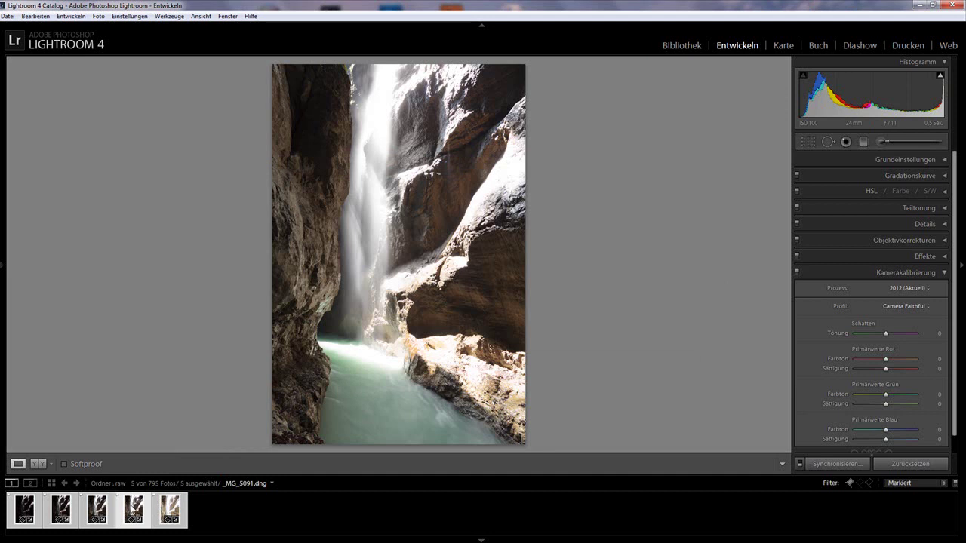
Step: Start exporting the five selected filmstrip photos via Exportieren
right_click(130, 508)
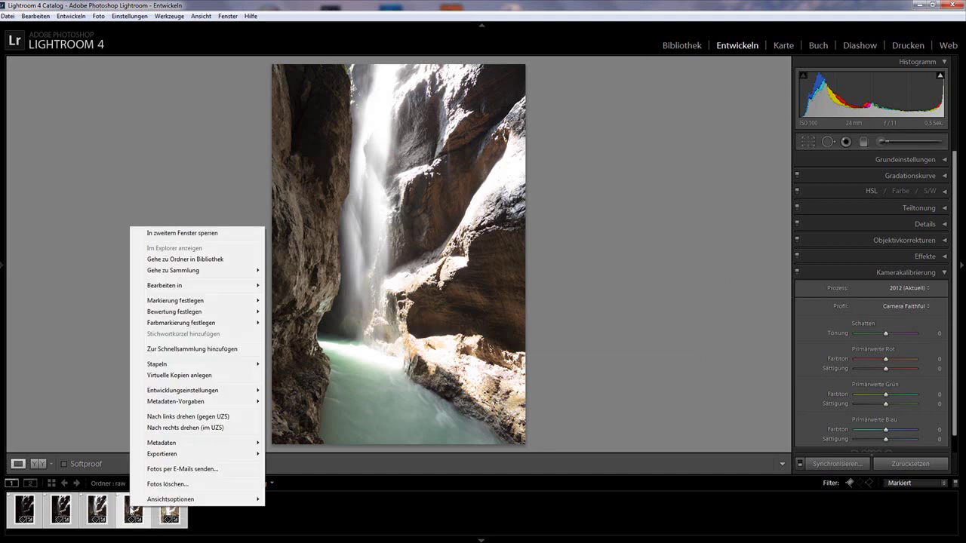
mouse_move(183, 458)
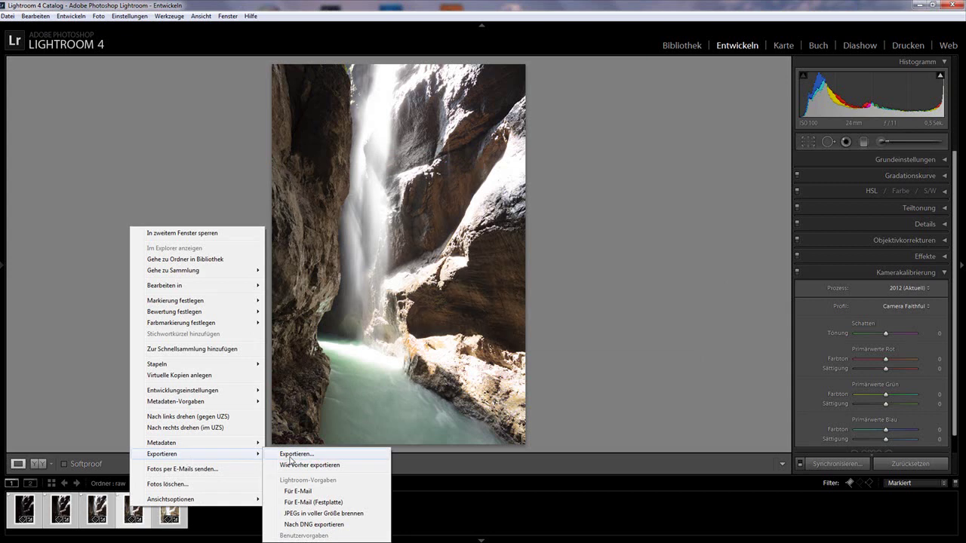
right_click(128, 517)
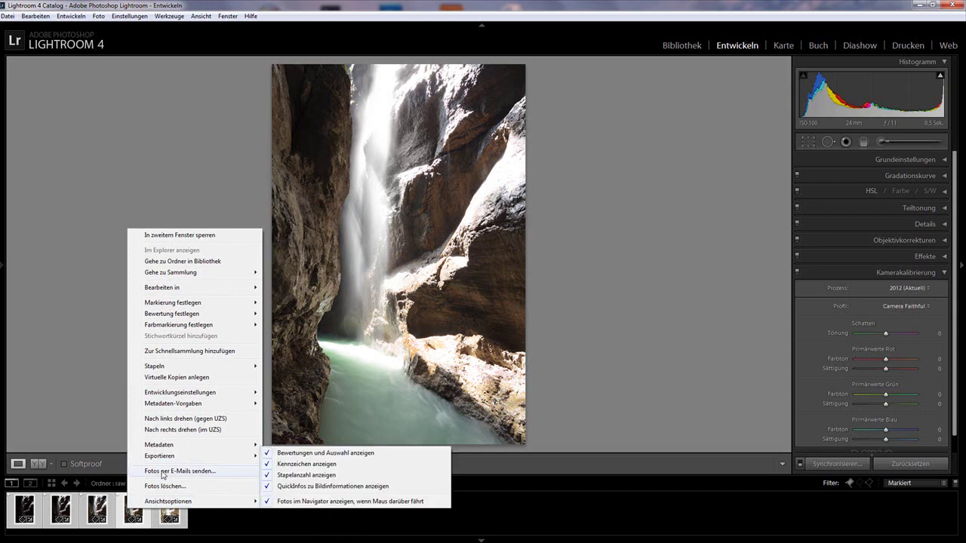
left_click(301, 458)
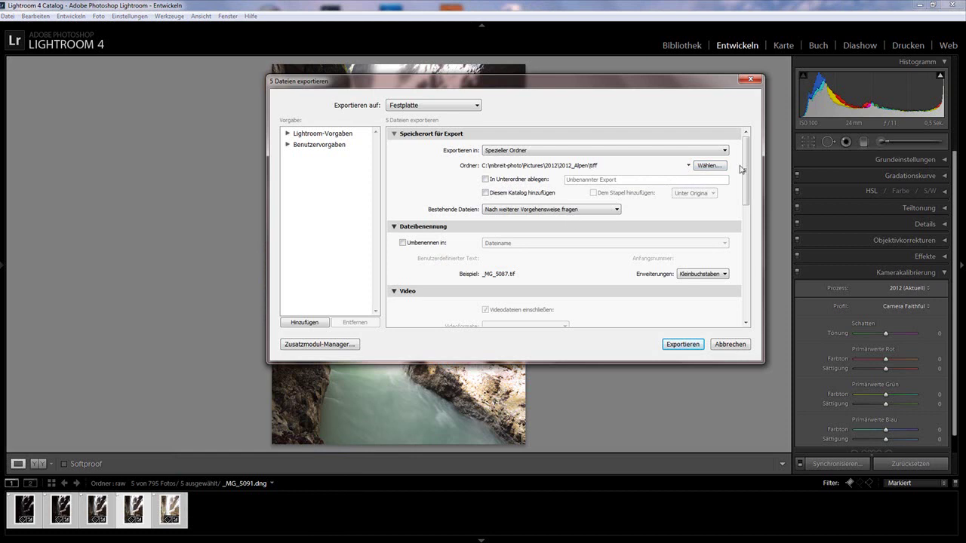
Step: Check the export uses uncompressed TIFF, AdobeRGB (1998) colour space and 16 Bit depth
left_click_drag(745, 167, 747, 232)
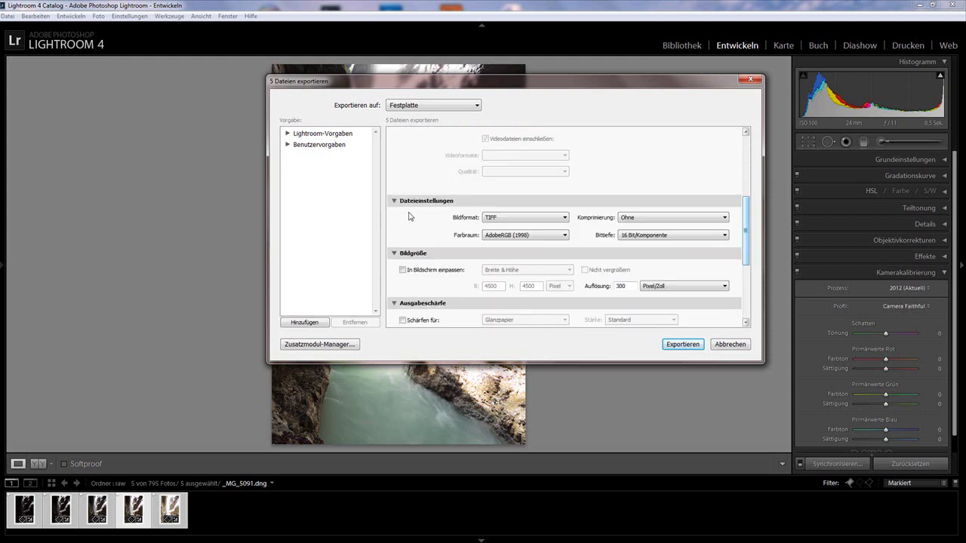
left_click(566, 236)
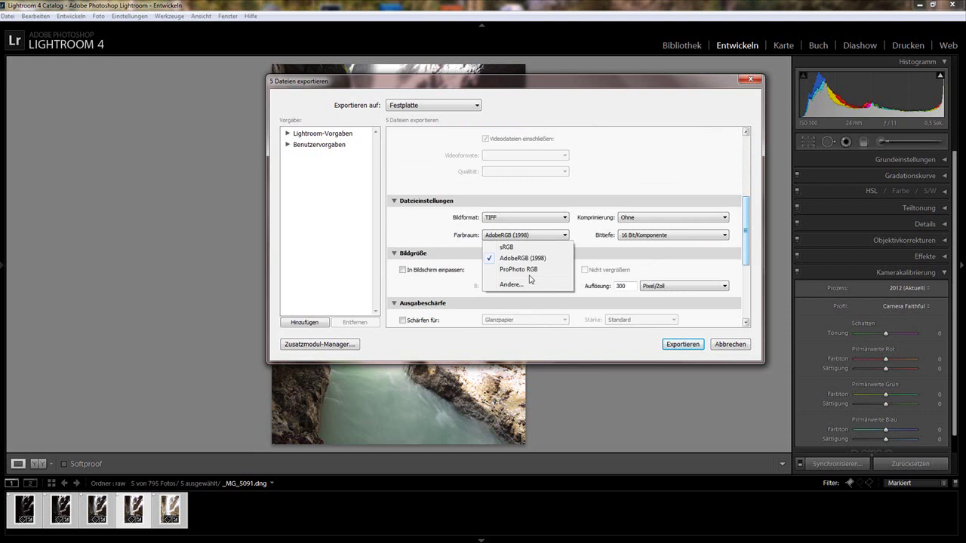
left_click(566, 237)
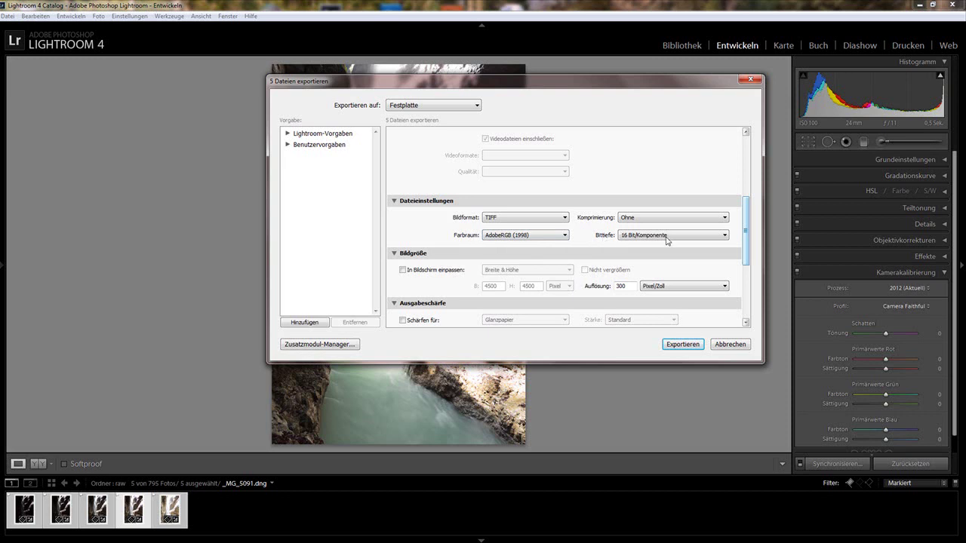
left_click_drag(749, 236, 750, 278)
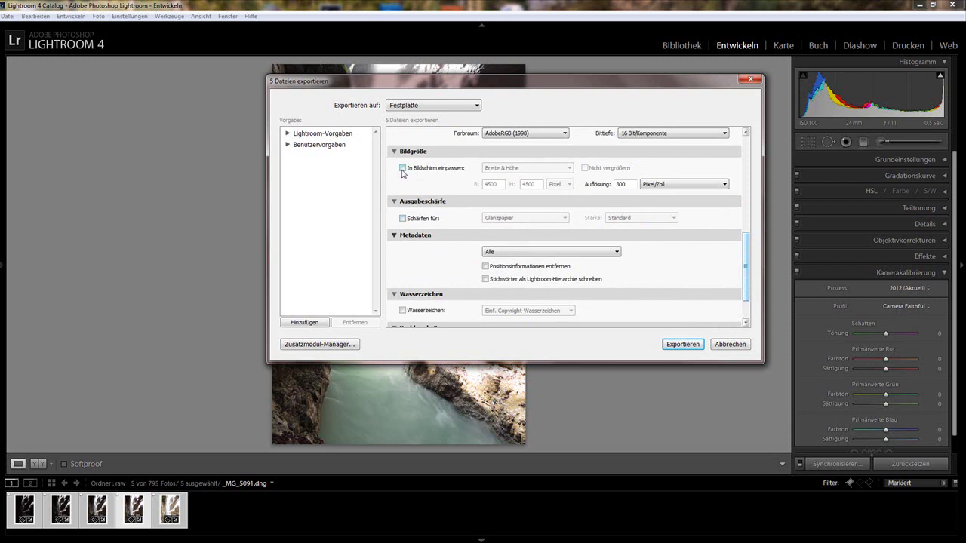
Step: Export the five photos as TIFFs to the tiff folder and switch to Adobe Bridge
left_click(686, 346)
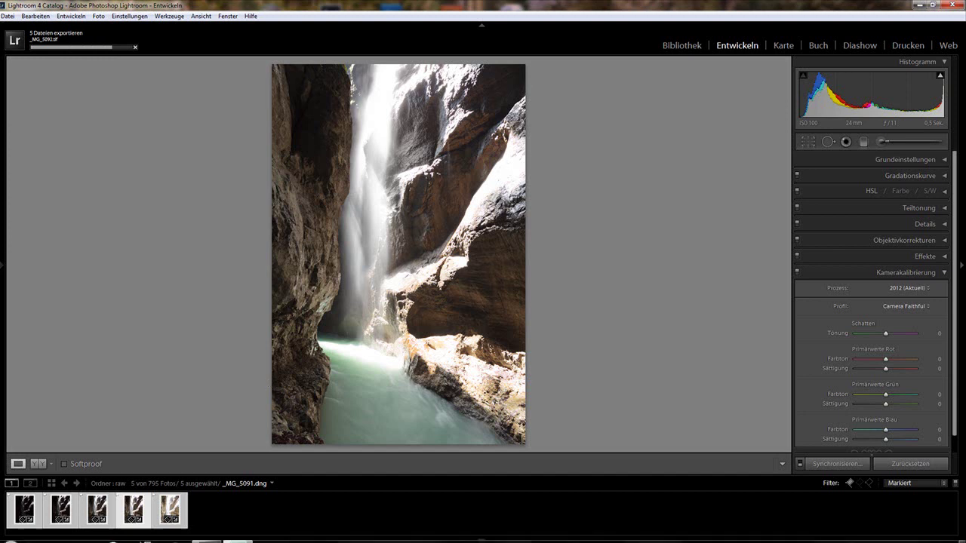
mouse_move(207, 536)
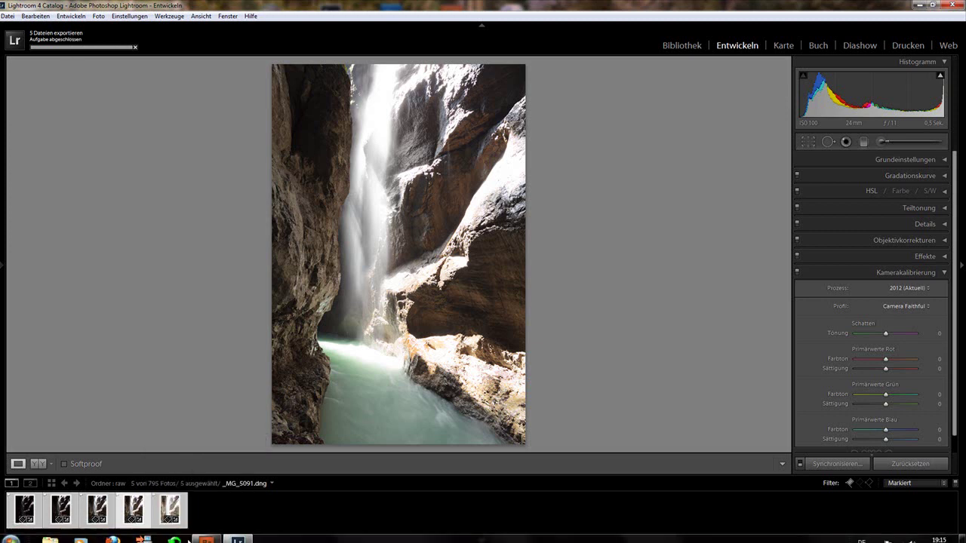
left_click(206, 535)
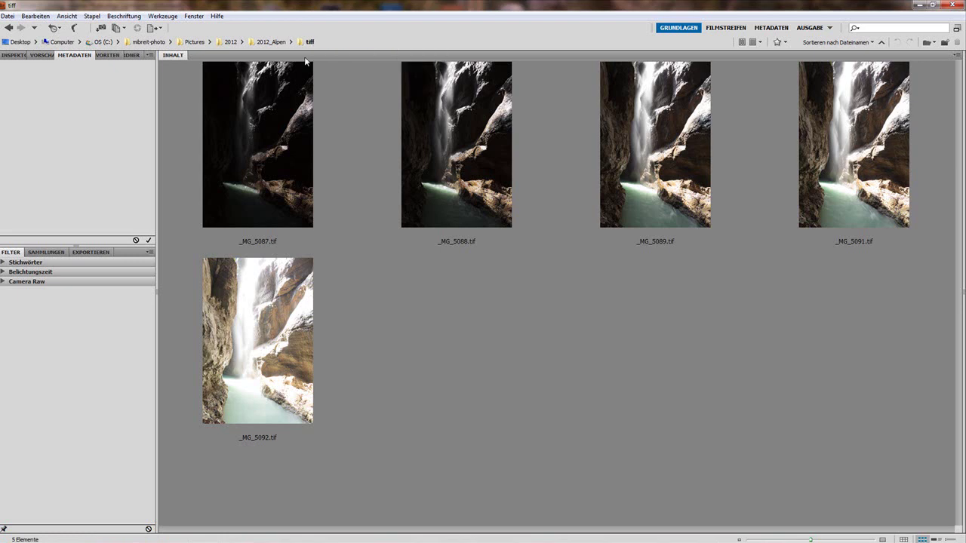
Step: Select all five TIFFs from _MG_5087 on and send them to Zu HDR Pro zusammenfügen
left_click(299, 149)
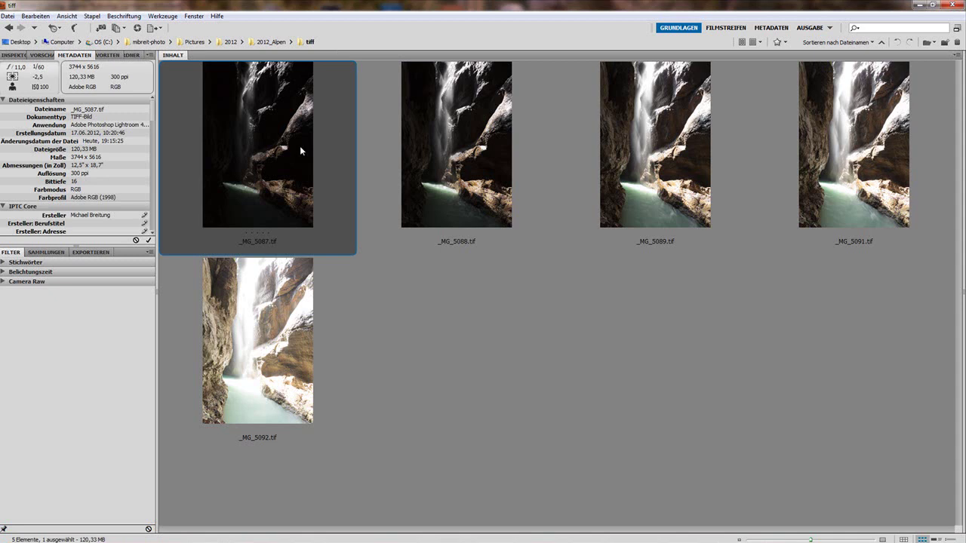
left_click(295, 309, "shift")
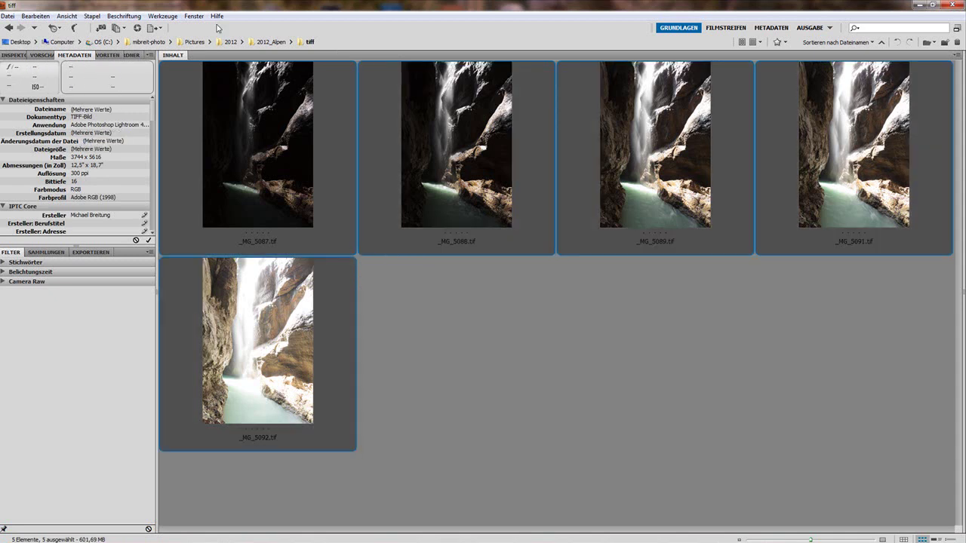
left_click(161, 16)
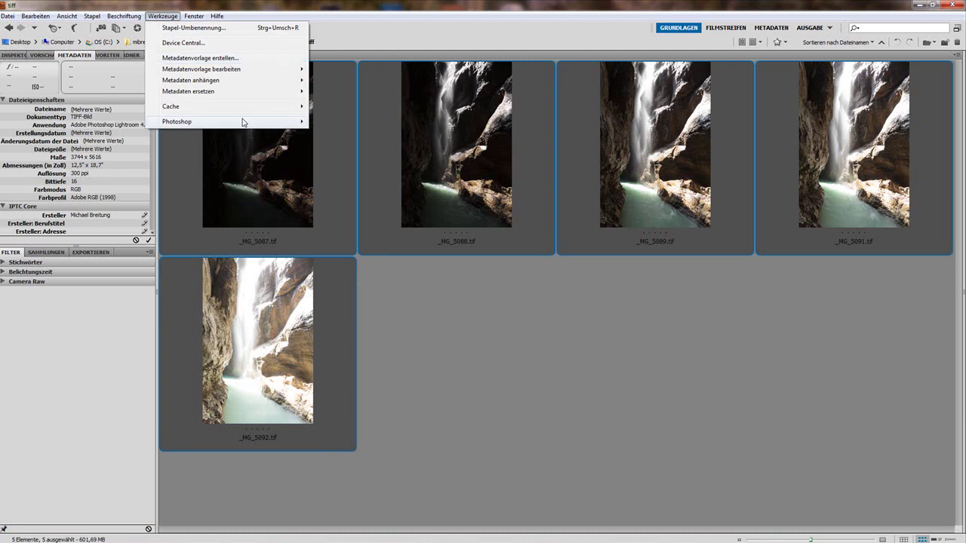
mouse_move(243, 122)
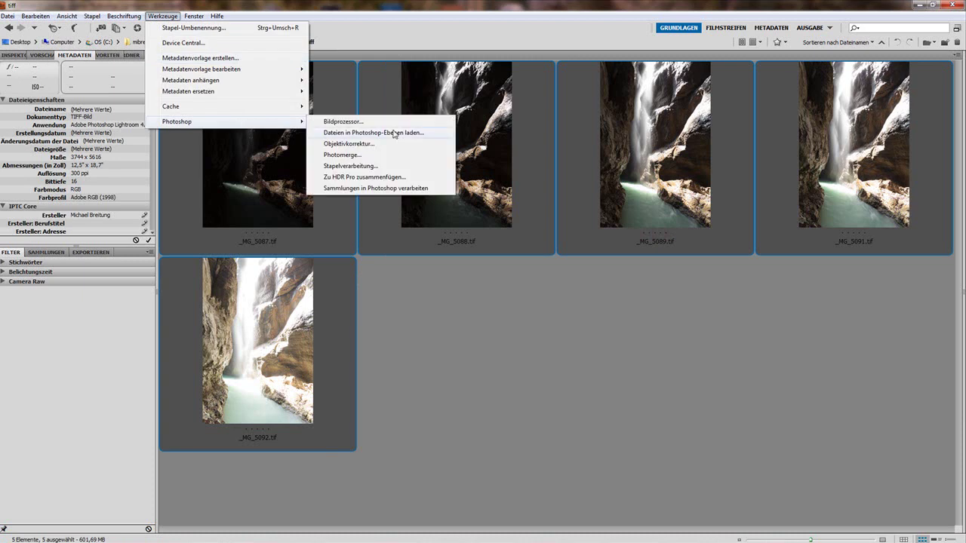
left_click(352, 179)
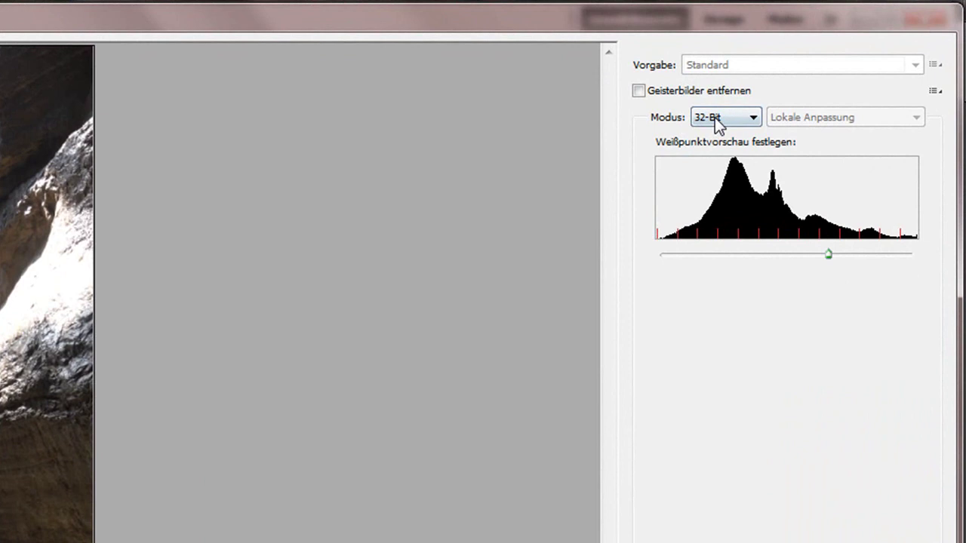
Step: Keep 32-Bit as the HDR Pro merge mode and create the merged image
left_click(753, 119)
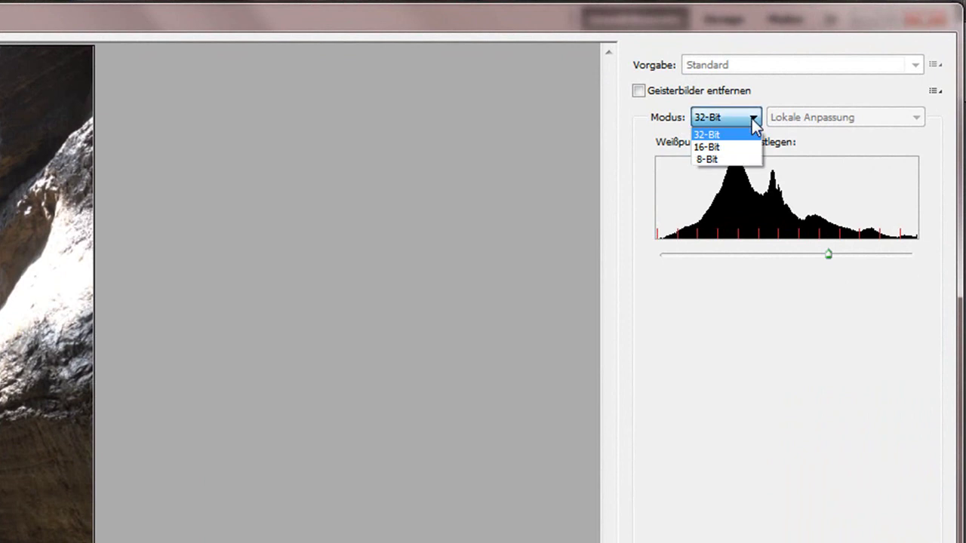
left_click(717, 136)
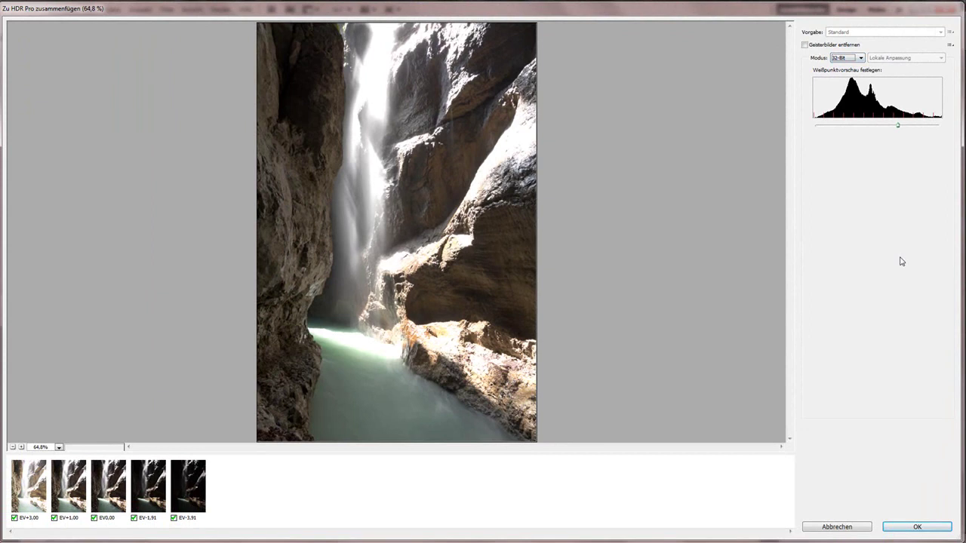
left_click(913, 529)
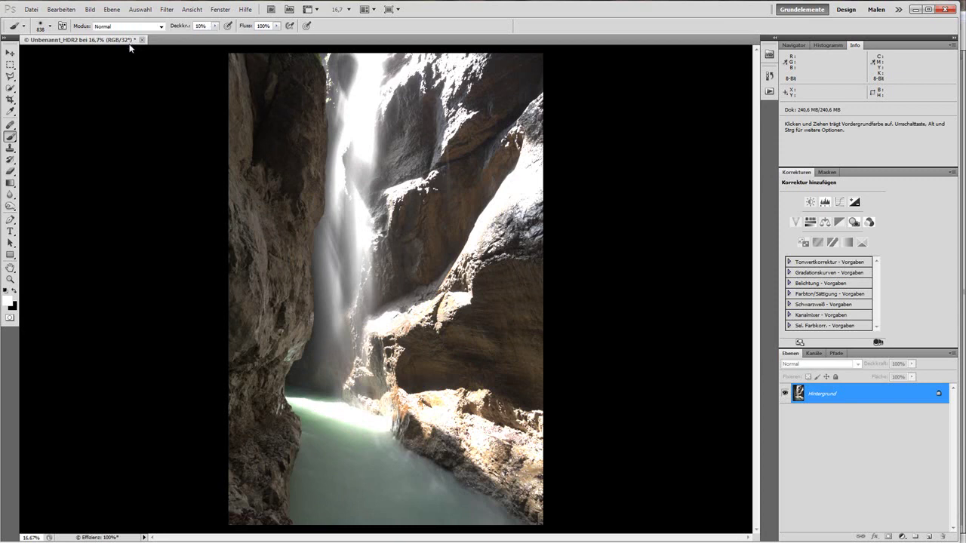
Step: Save Unbenannt_HDR2 as an uncompressed 32-bit TIFF into the 2012_Alpen tiff folder
left_click(33, 10)
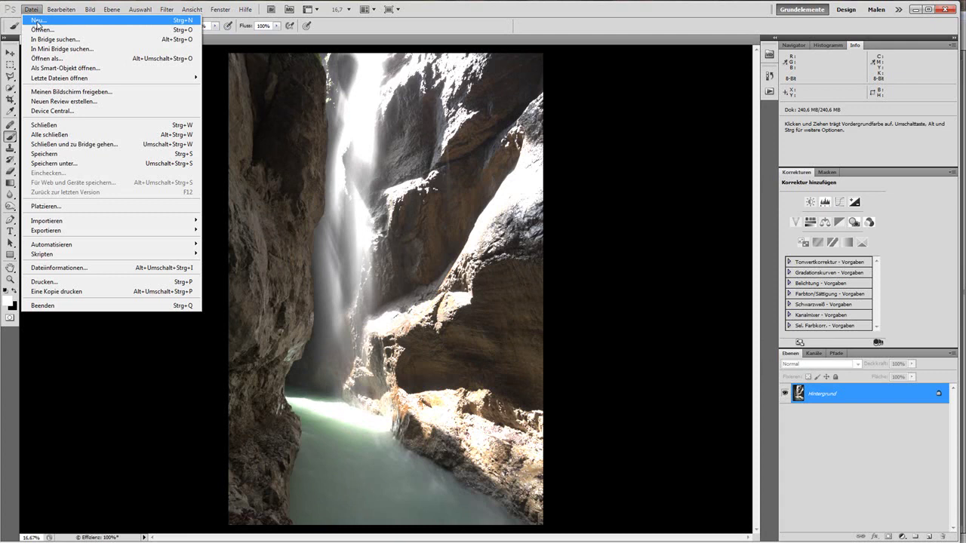
left_click(50, 164)
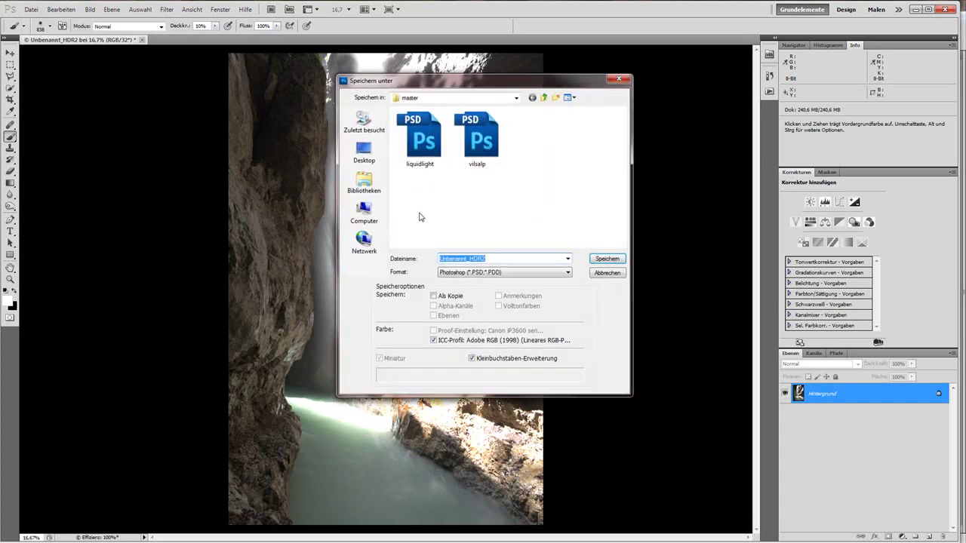
left_click(568, 272)
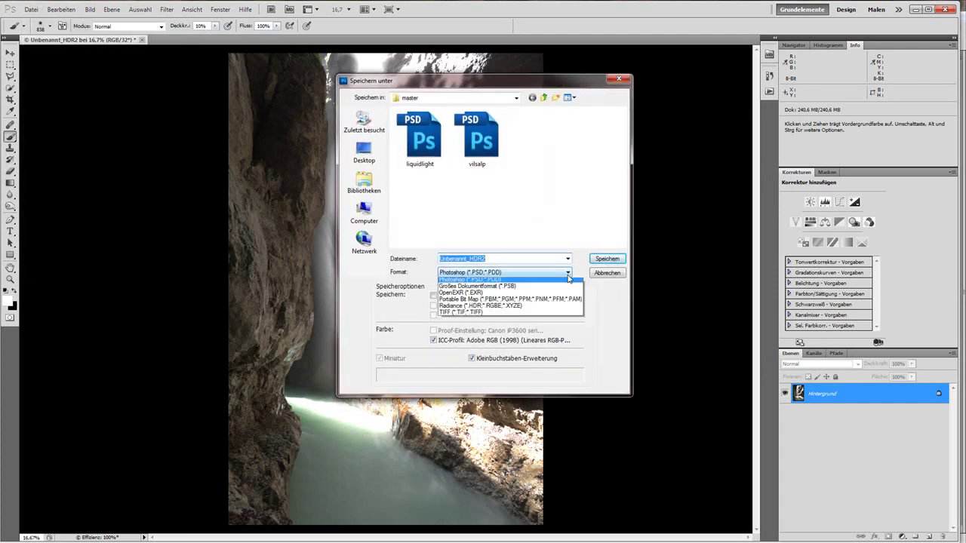
left_click(474, 315)
left_click(544, 98)
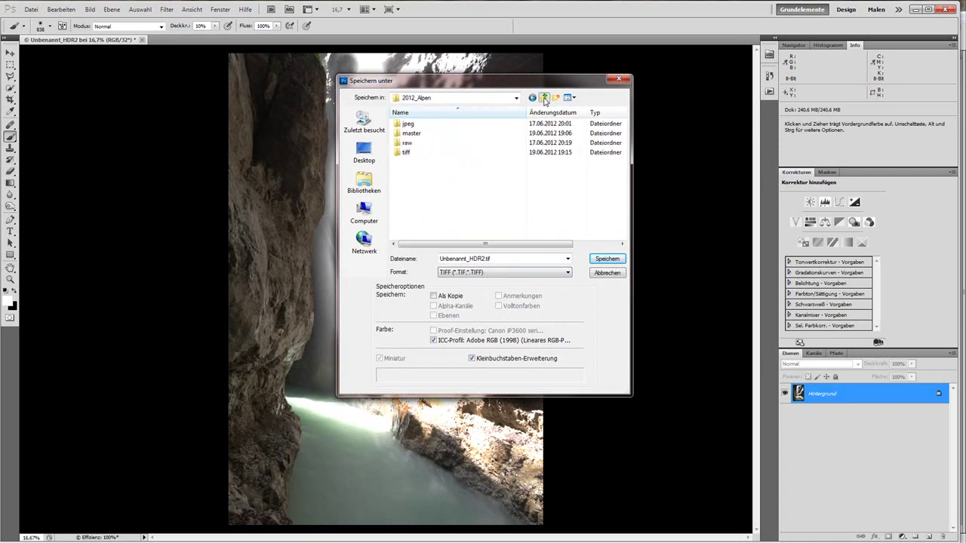
double_click(406, 154)
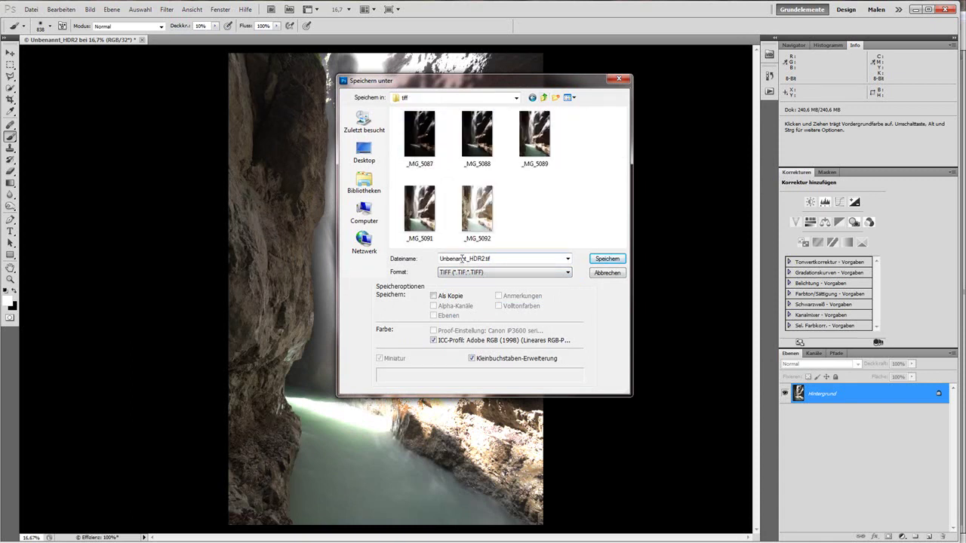
left_click(598, 261)
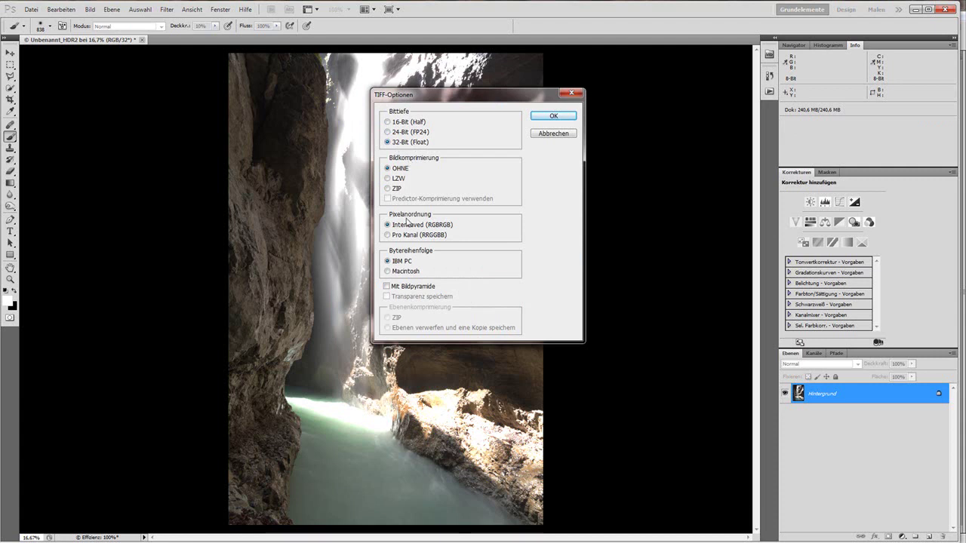
left_click(542, 117)
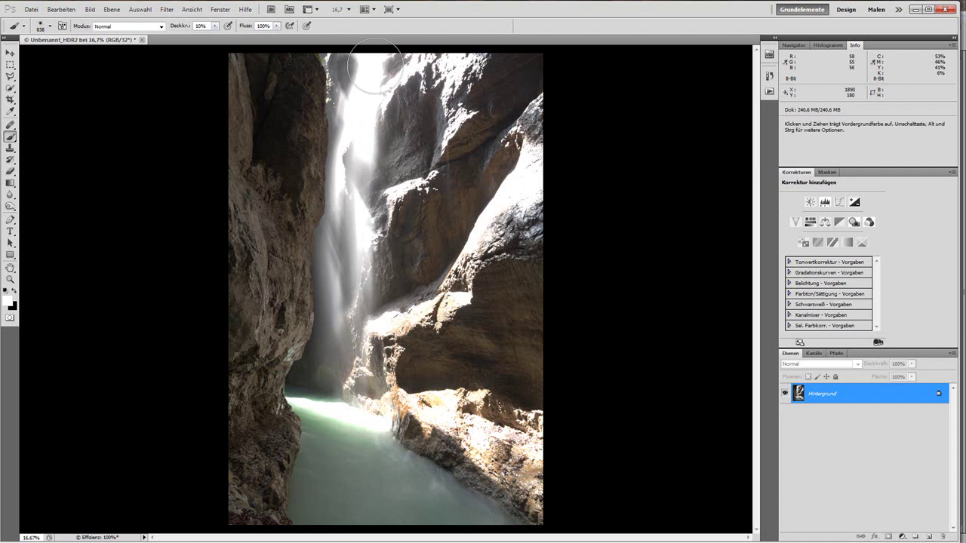
Step: Close Unbenannt_HDR2 without saving, verify the TIF in Bridge's tiff folder, then return to Lightroom
left_click(141, 40)
left_click(480, 212)
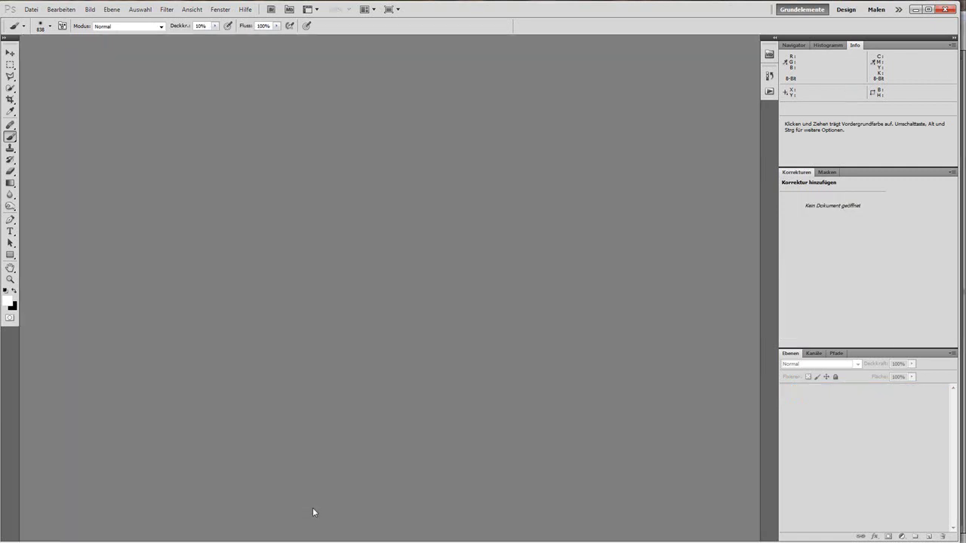
mouse_move(269, 535)
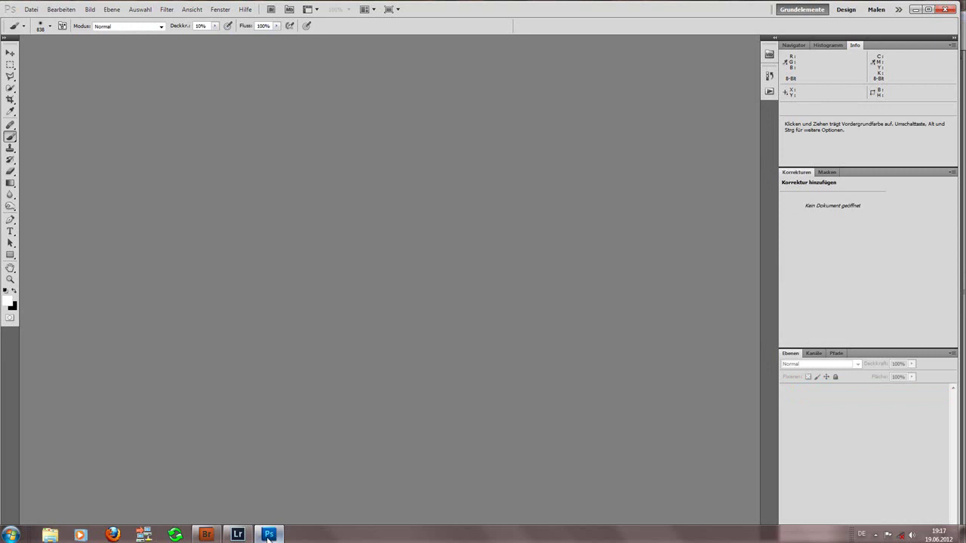
left_click(209, 534)
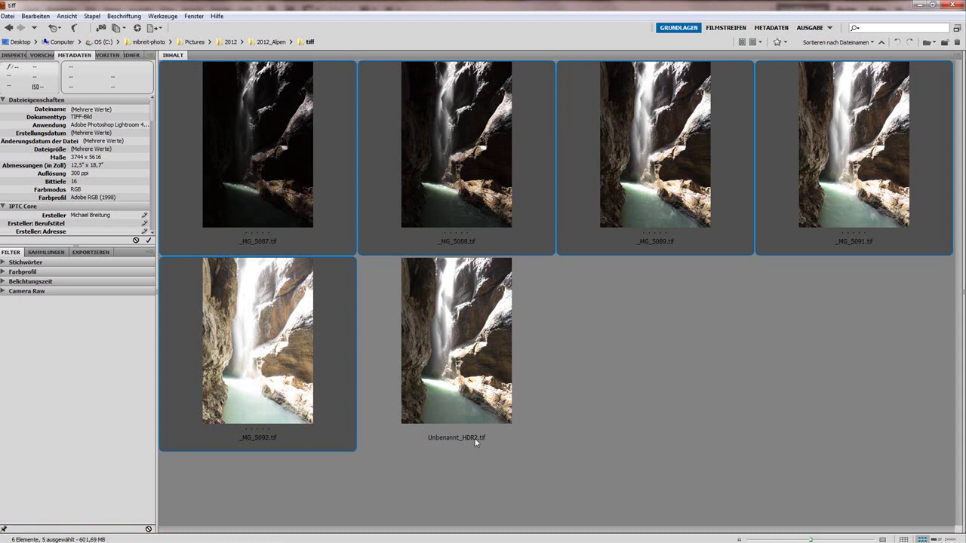
left_click(919, 5)
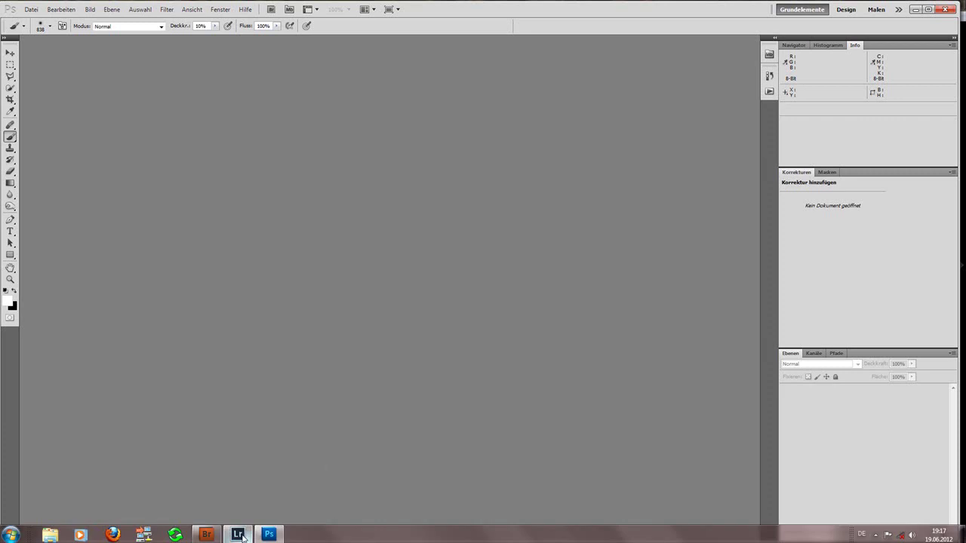
left_click(239, 534)
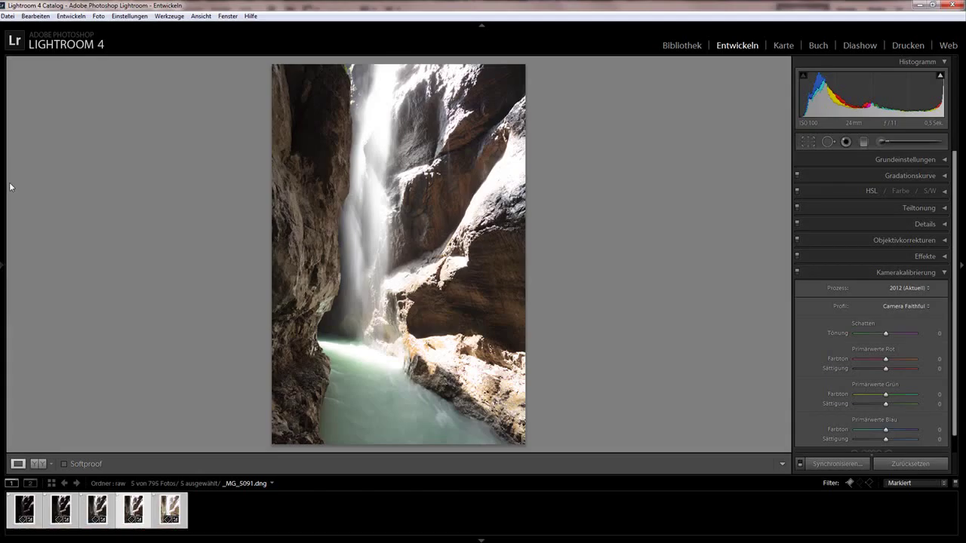
Step: In Bibliothek, run Ordner synchronisieren on the tiff folder to import its six TIFFs
left_click(3, 257)
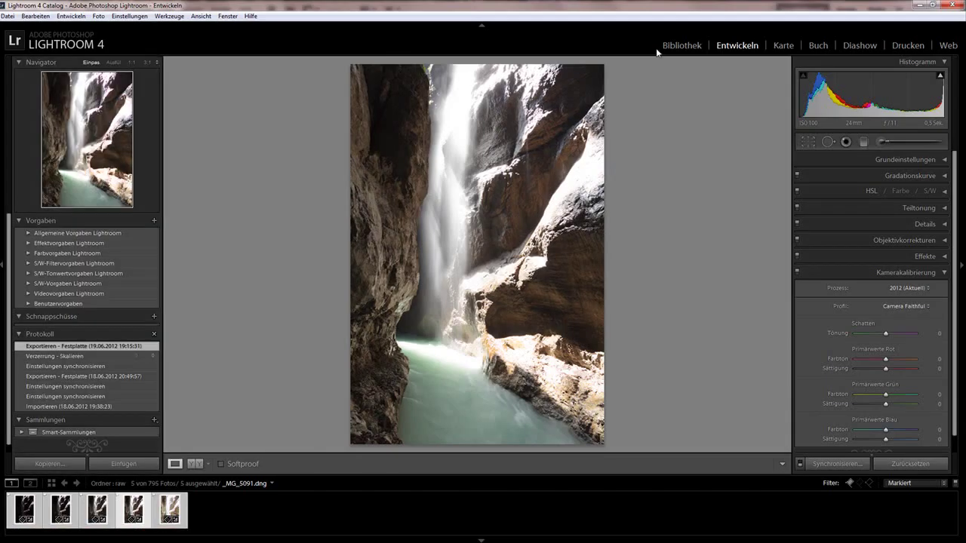
left_click(658, 49)
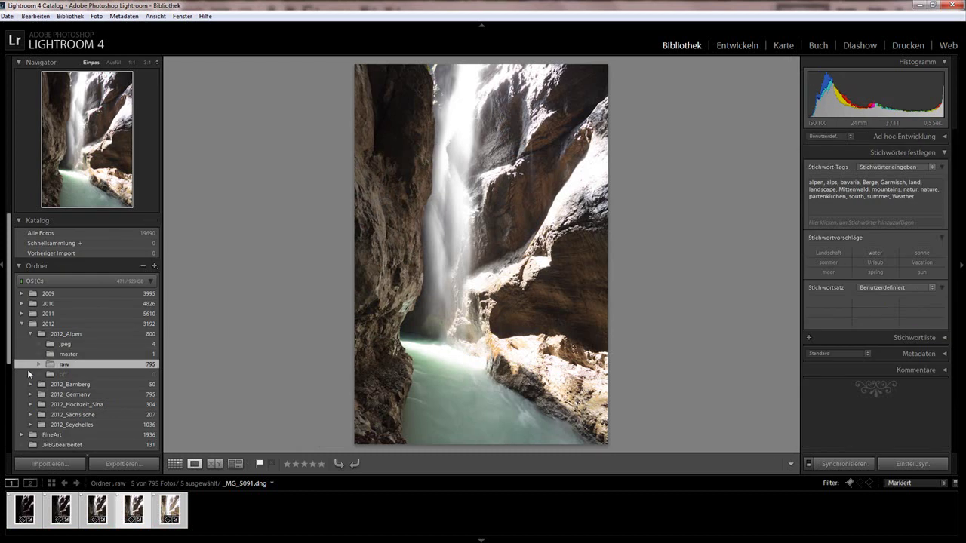
left_click(60, 375)
right_click(61, 375)
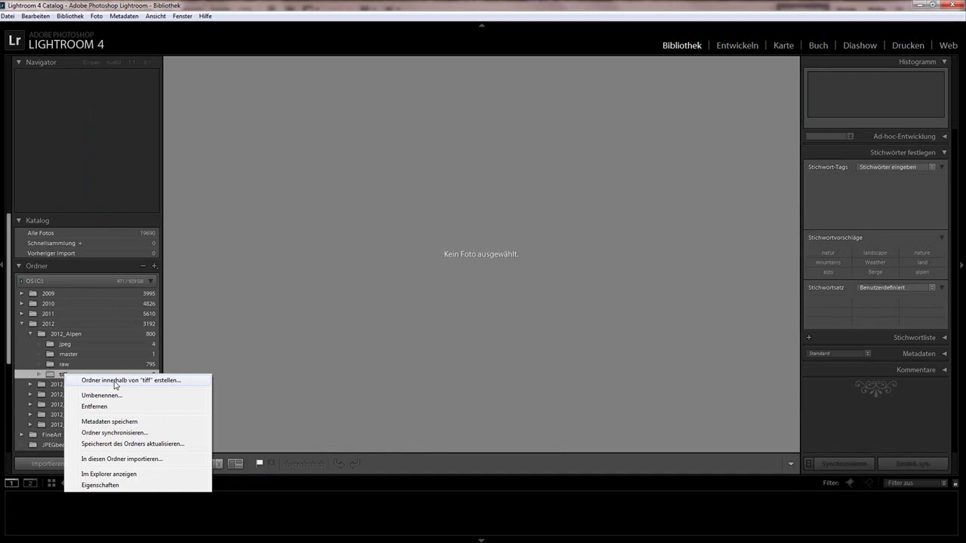
left_click(120, 433)
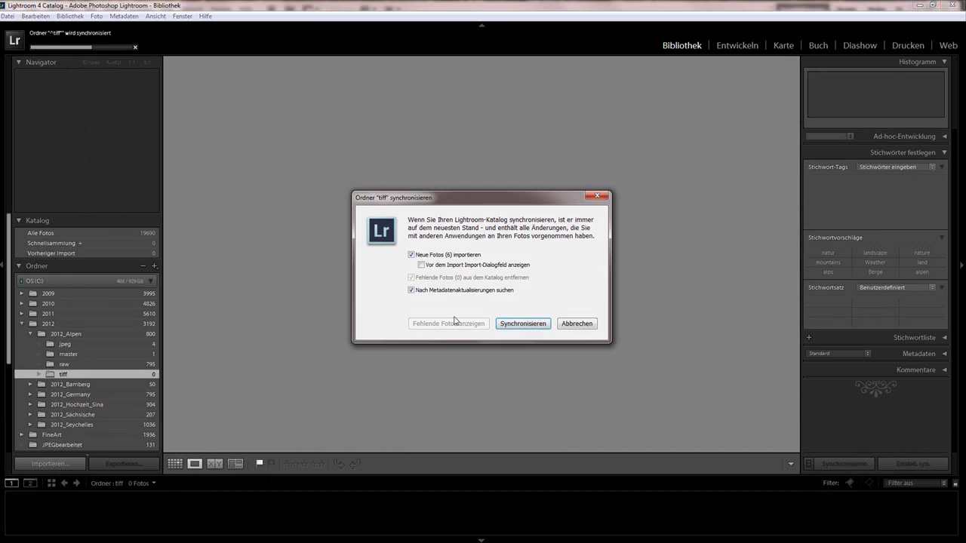
key("Return")
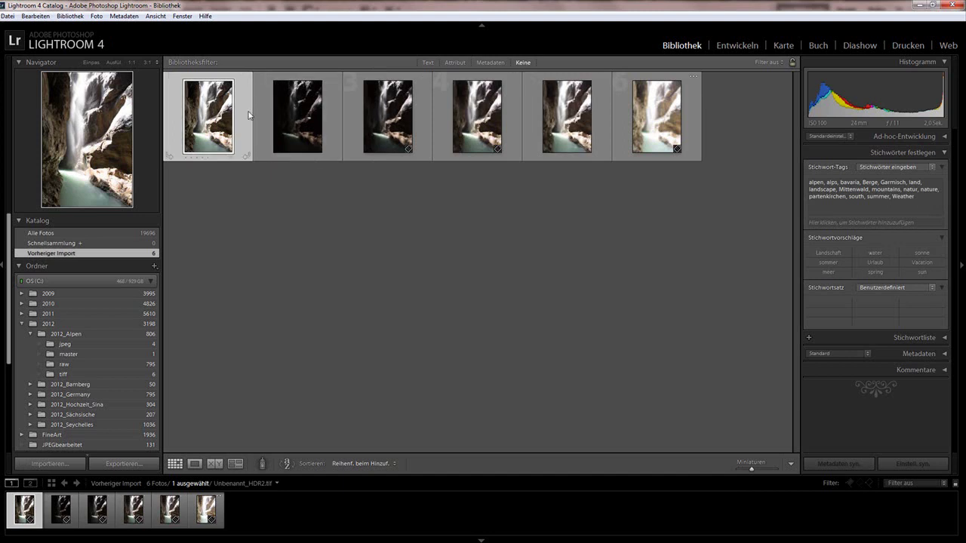
Step: Look through exposures _MG_5091, _MG_5089 and the sixth in Develop, then open Unbenannt_HDR2.tif and collapse Kamerakalibrierung
left_click(604, 121)
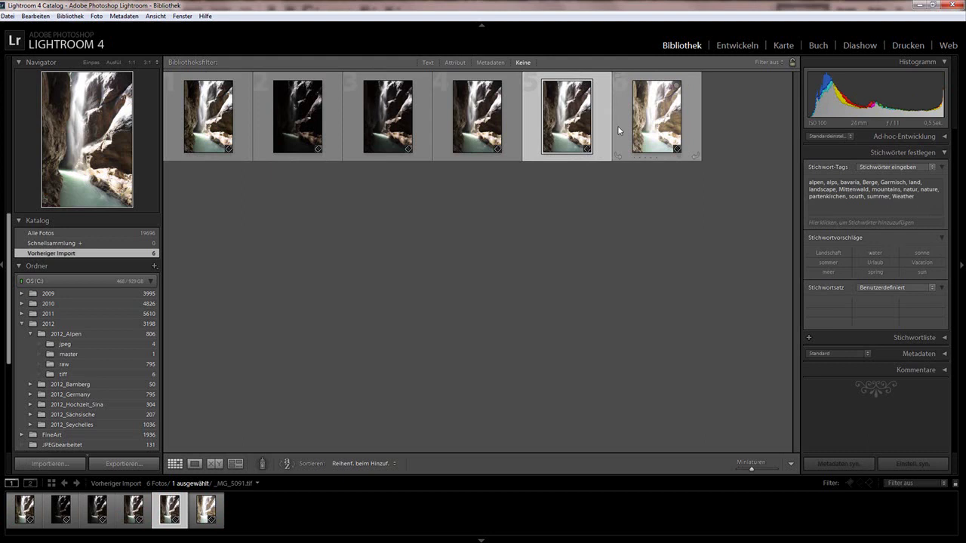
left_click(727, 46)
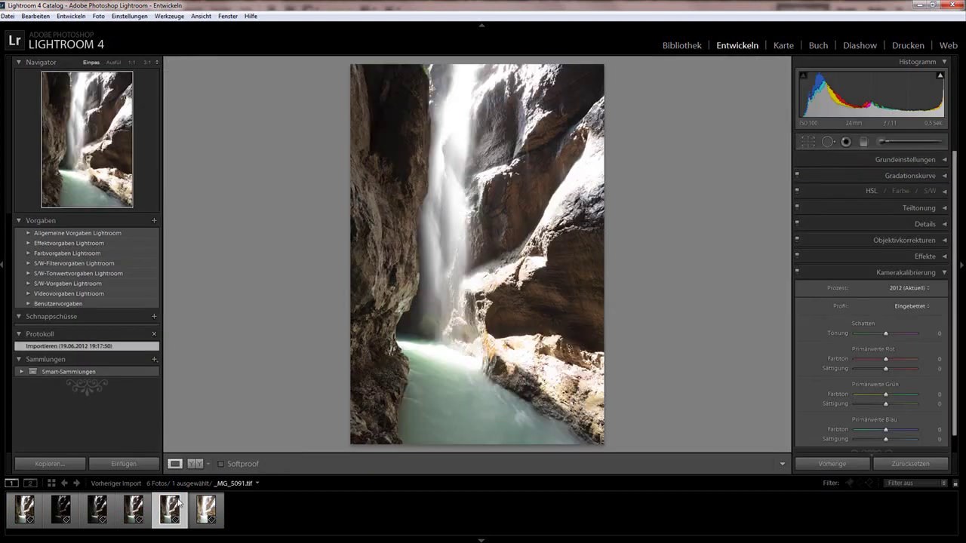
left_click(149, 516)
left_click(192, 514)
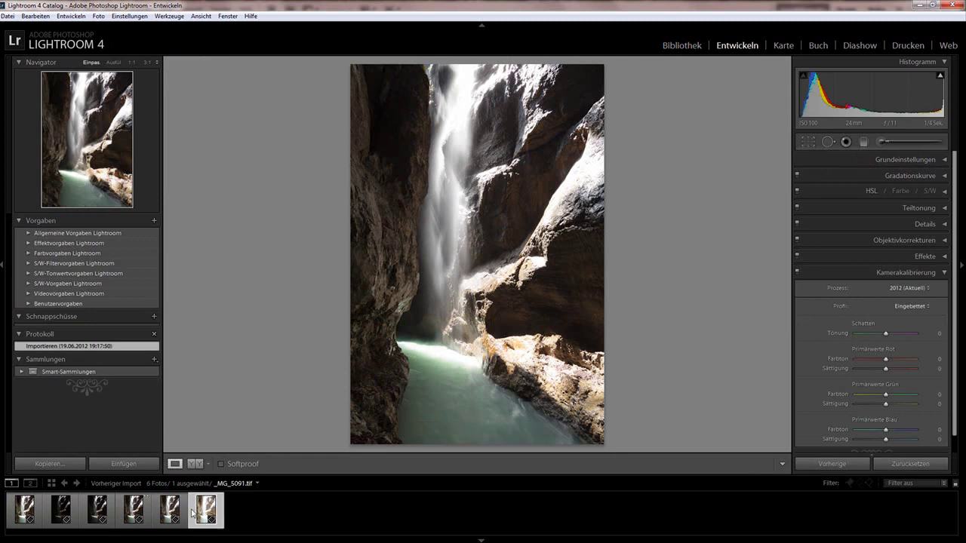
left_click(38, 514)
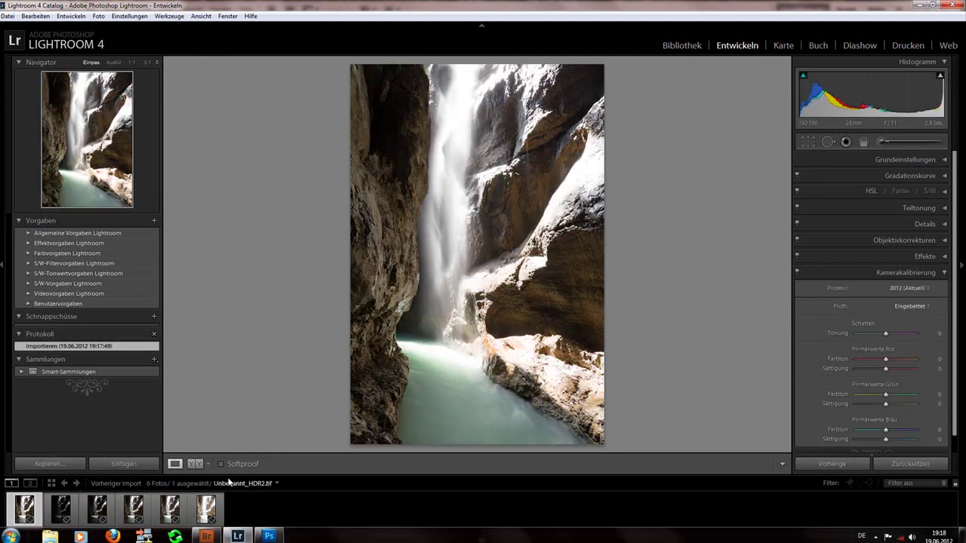
left_click(944, 272)
Step: Set the HDR image's Lichter to −87 and Tiefen to +83, checking waterfall detail at 1:1
left_click(944, 161)
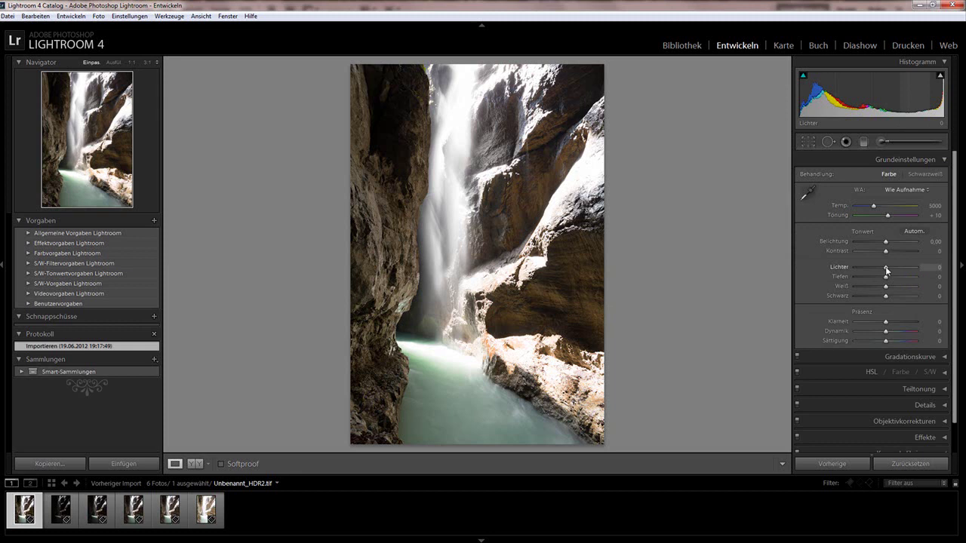
left_click_drag(887, 270, 859, 268)
left_click(457, 86)
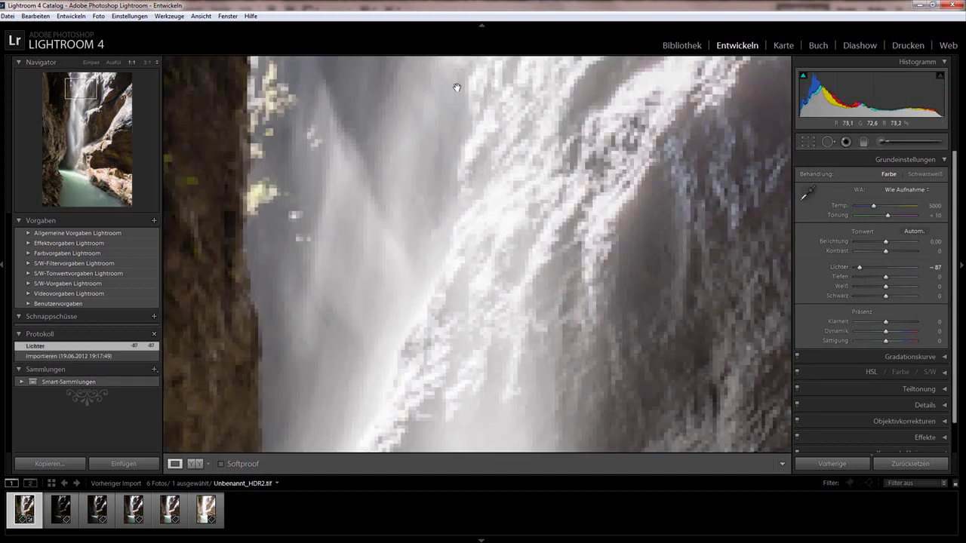
left_click(535, 208)
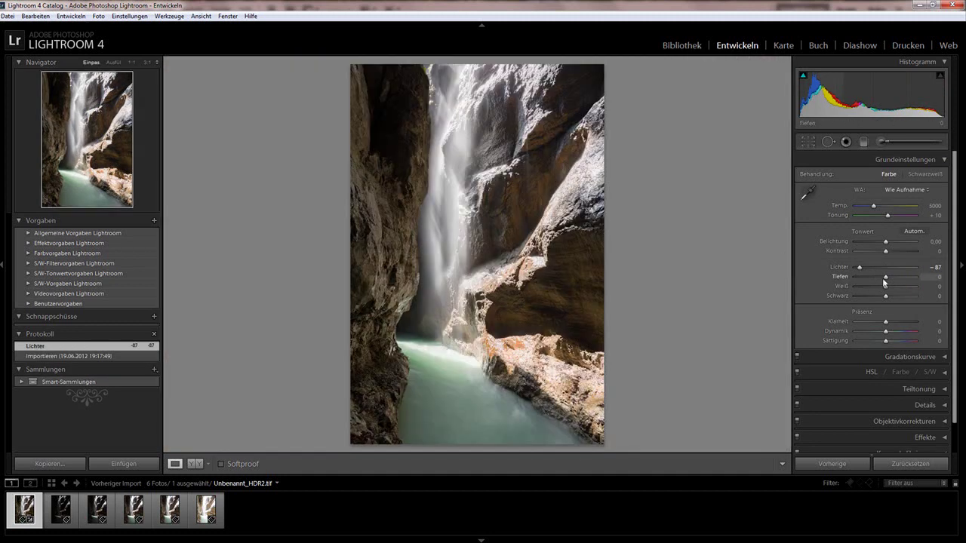
left_click_drag(887, 280, 910, 279)
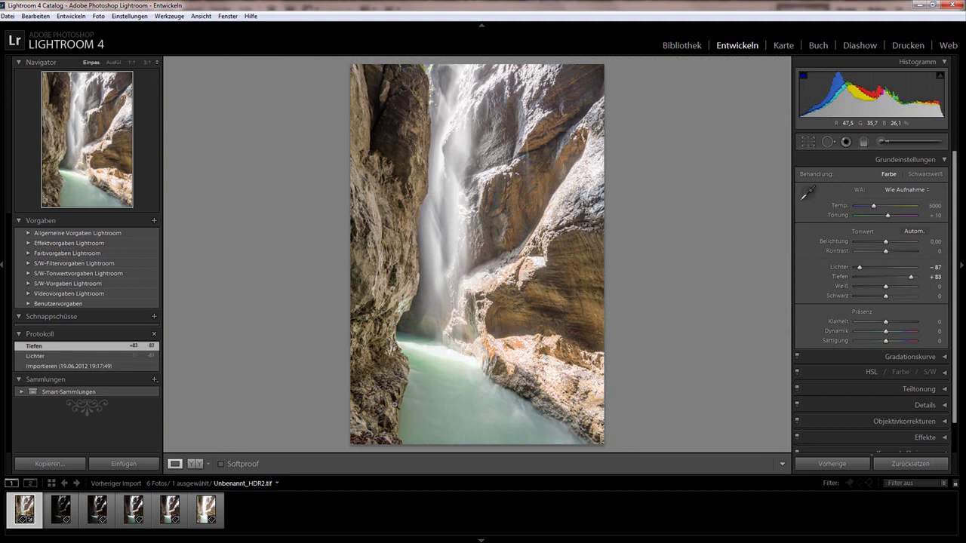
Step: On _MG_5091.tif, test Lichter −92 and Tiefen +100, then reset both to 0
left_click(158, 509)
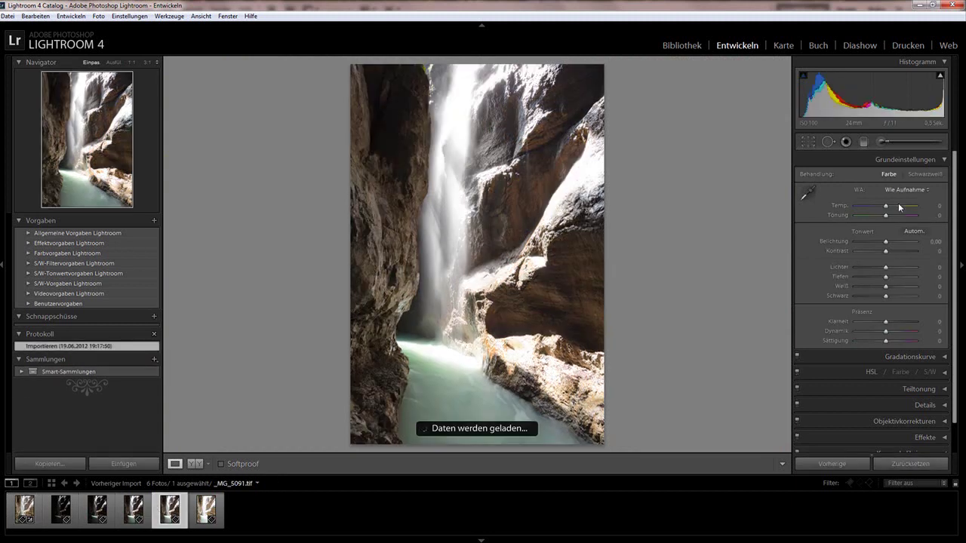
left_click_drag(887, 270, 857, 270)
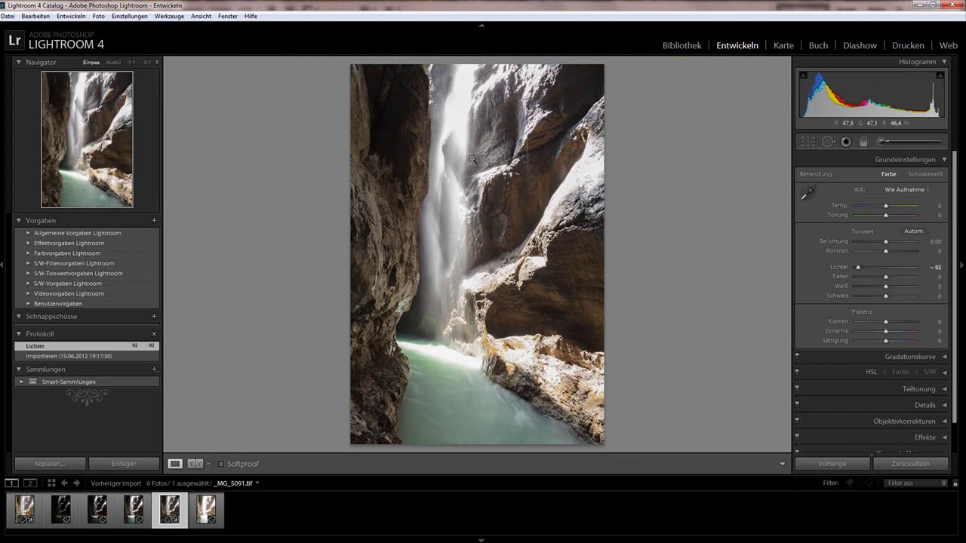
double_click(858, 269)
left_click_drag(888, 279, 935, 281)
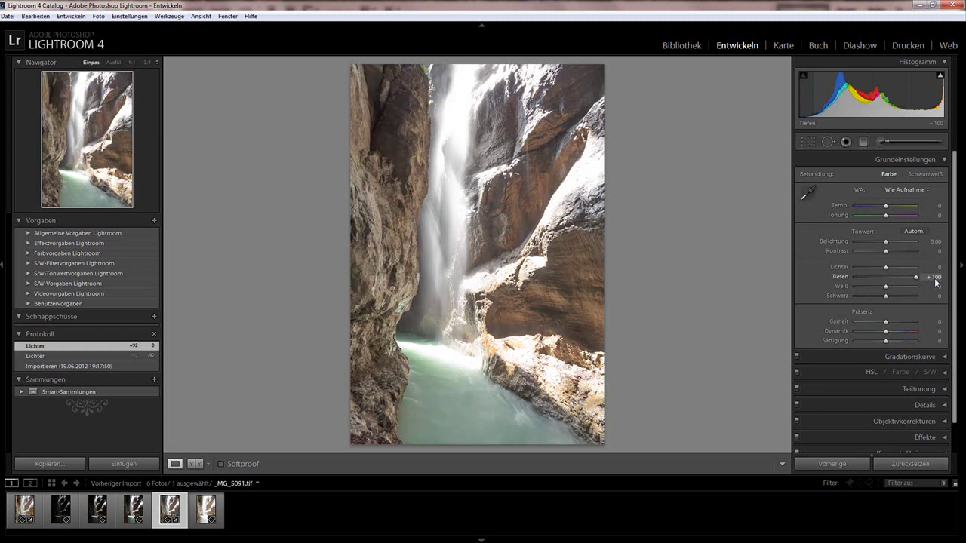
left_click(389, 140)
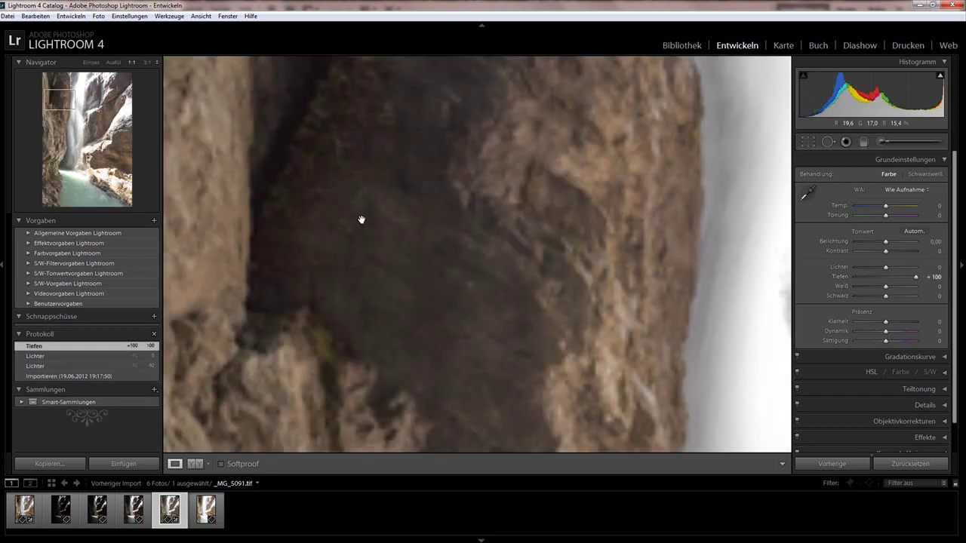
left_click(398, 178)
double_click(917, 279)
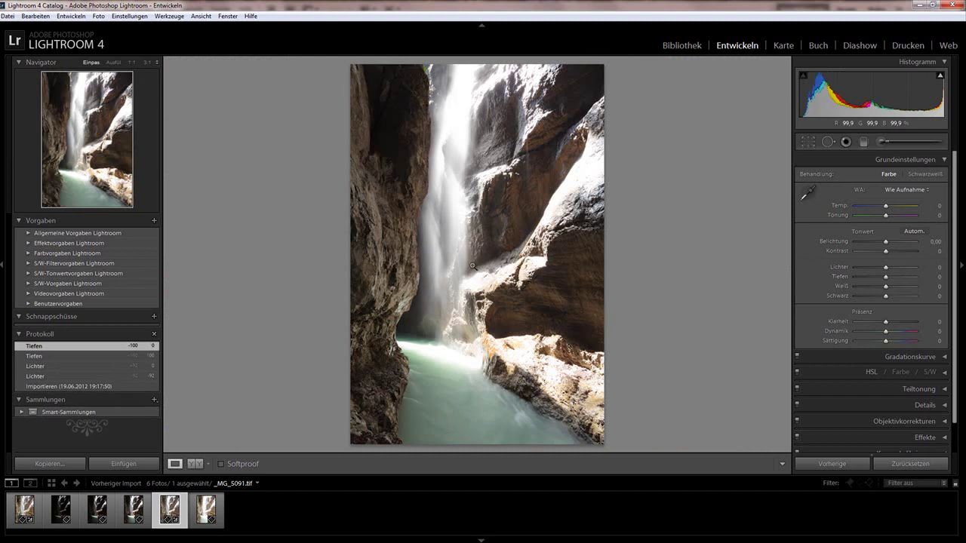
Step: Inspect the HDR image's upper-left rock and waterfall at 1:1
left_click(40, 511)
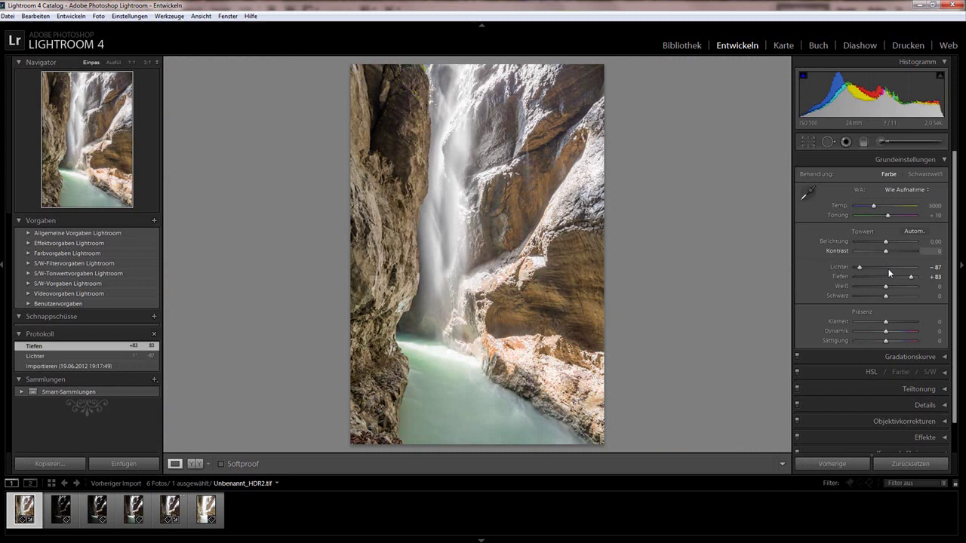
left_click(381, 121)
left_click_drag(512, 345, 461, 240)
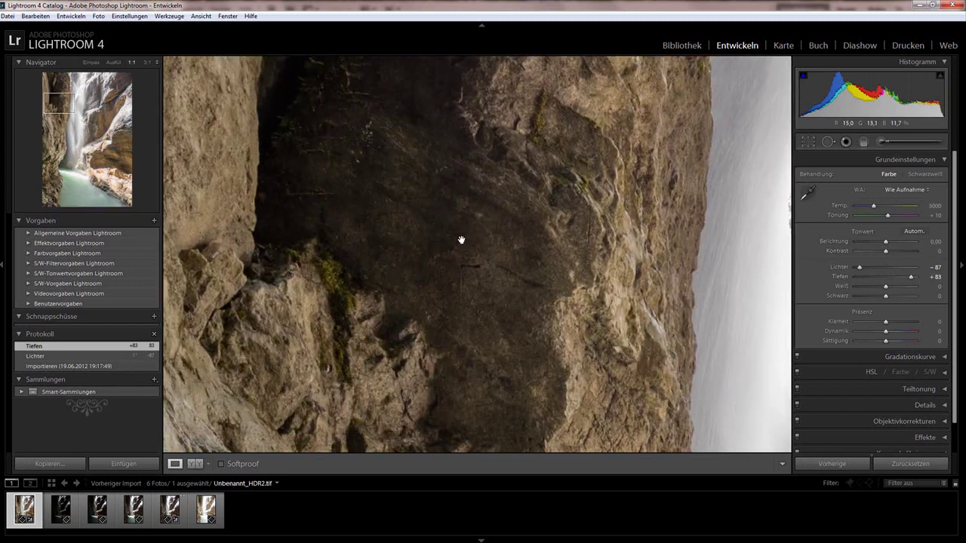
left_click_drag(391, 324, 383, 332)
left_click_drag(585, 171, 512, 249)
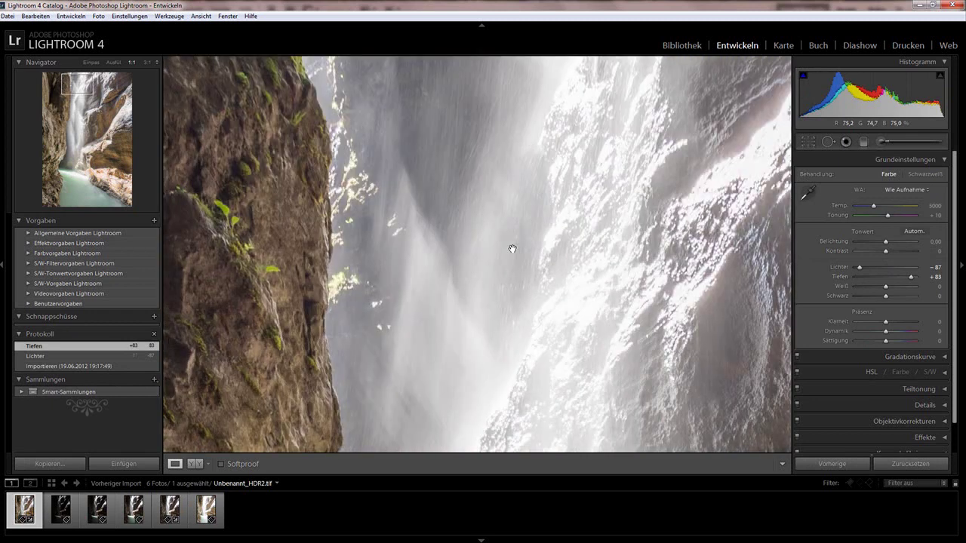
Step: Return to the full-photo view and set the HDR image's Dynamik to +12
left_click(512, 249)
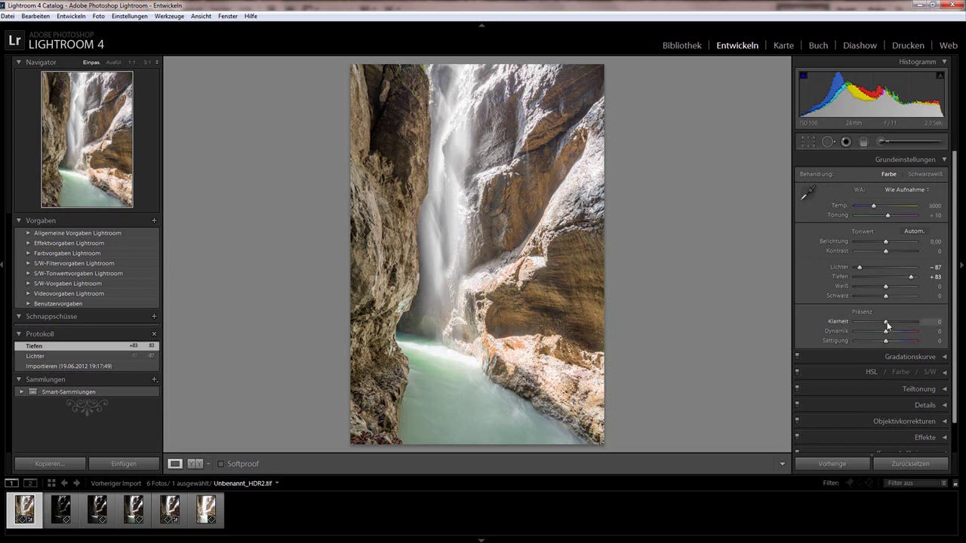
left_click_drag(887, 323, 891, 336)
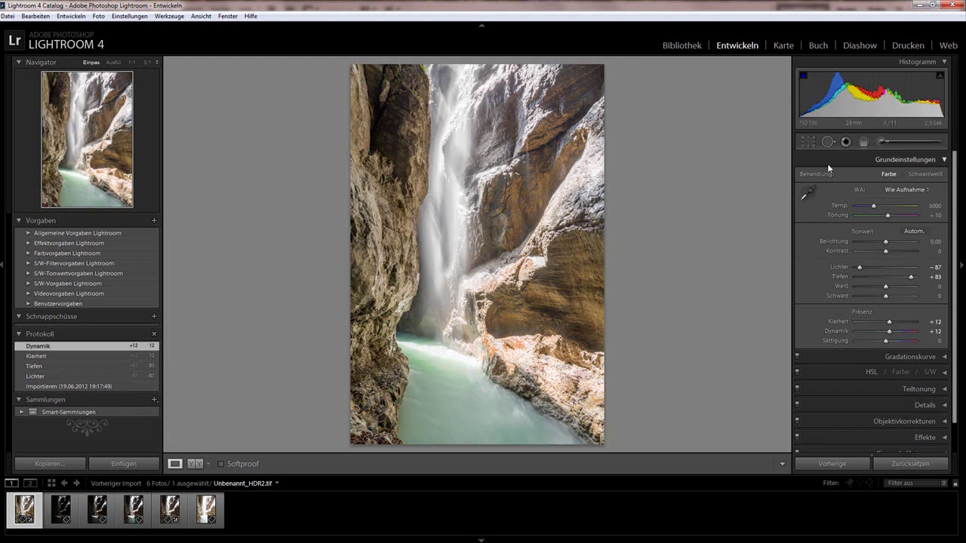
Step: Select the Adjustment Brush and give it a negative Lichter amount
left_click(881, 142)
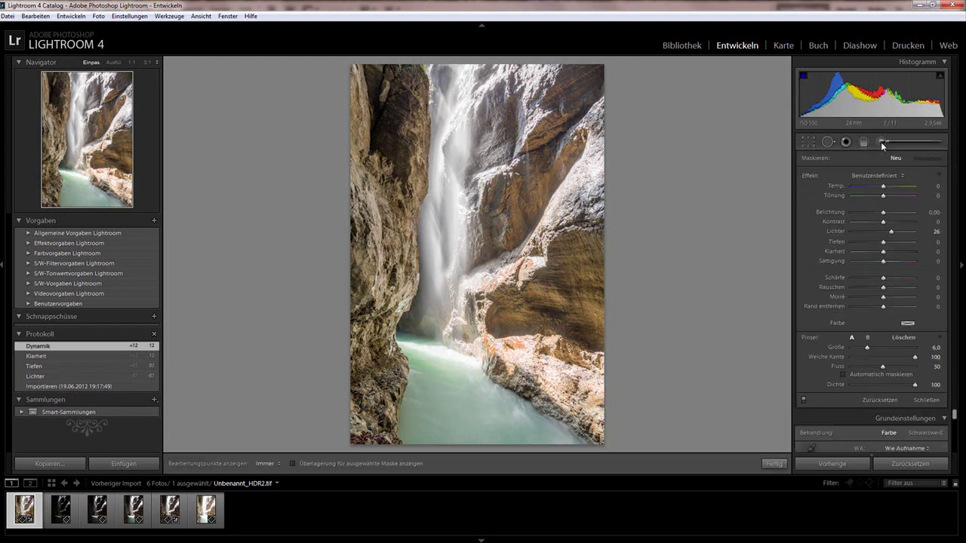
left_click_drag(892, 235, 881, 237)
scroll(462, 140, "down", 1)
key("h")
Step: Paint the upper waterfall with Fluss 52 and lower the brush's Lichter to −45
left_click(443, 129)
key("h")
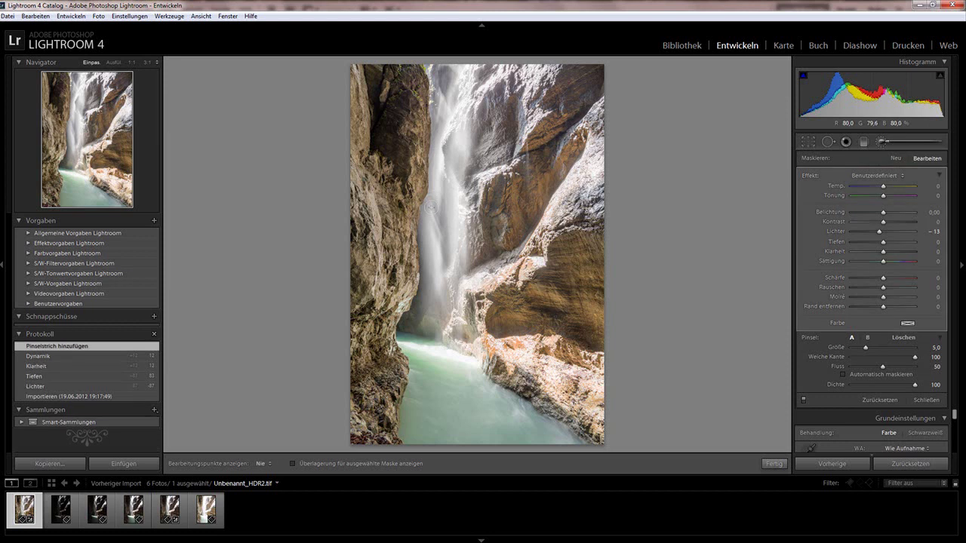
left_click_drag(428, 206, 441, 290)
left_click(440, 291)
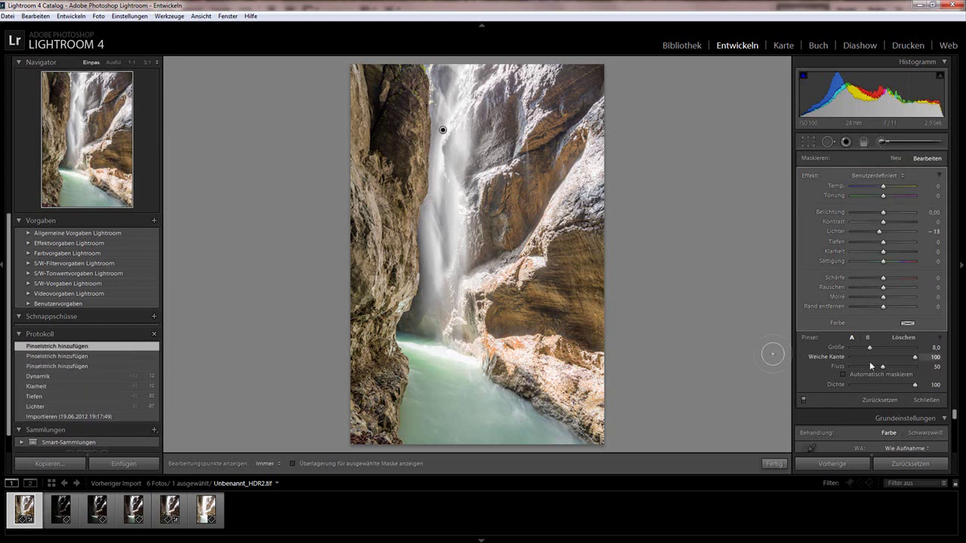
left_click_drag(882, 366, 884, 366)
key("h")
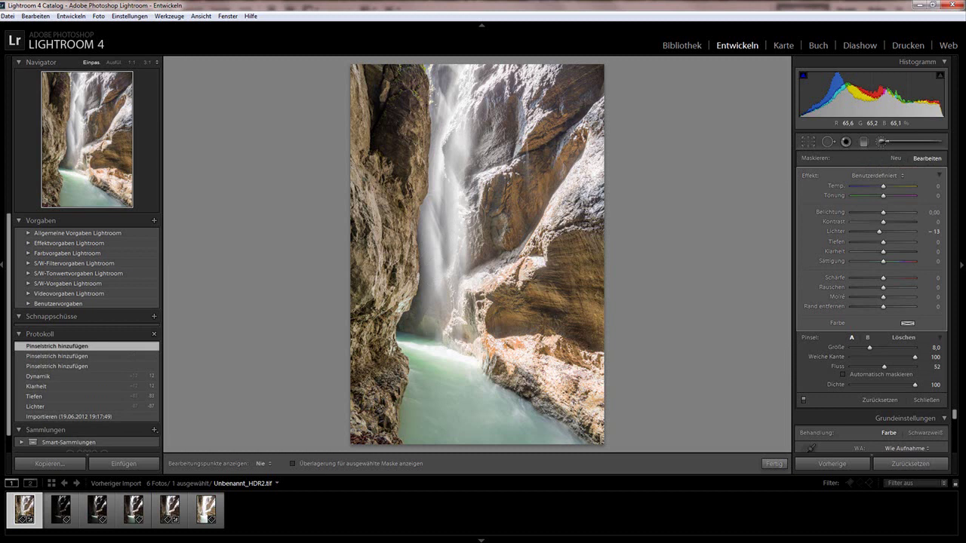
key("h")
mouse_move(880, 232)
left_mouse_down()
mouse_move(852, 236)
mouse_move(870, 236)
left_mouse_up()
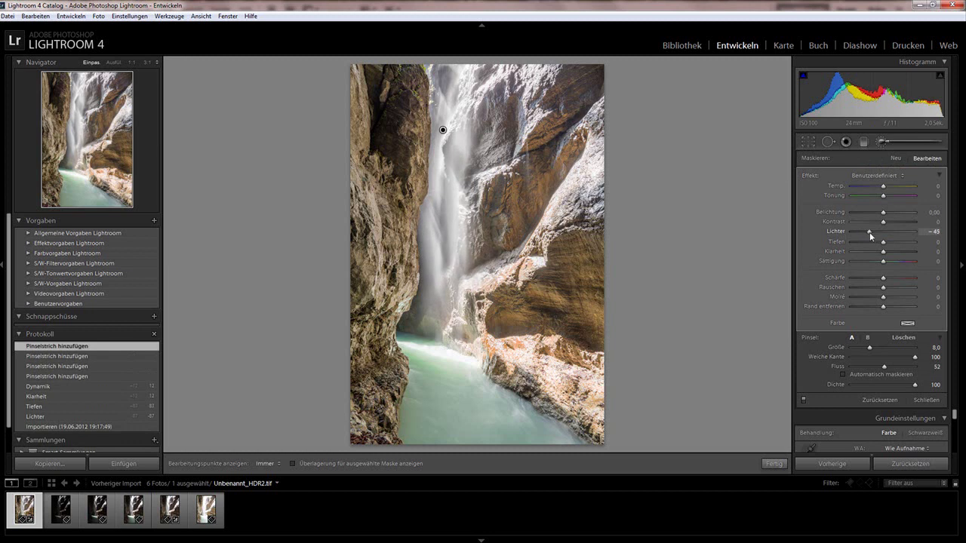
Step: Create a new brush with Lichter reset and Tiefen +29, and paint the left rock wall
left_click(897, 158)
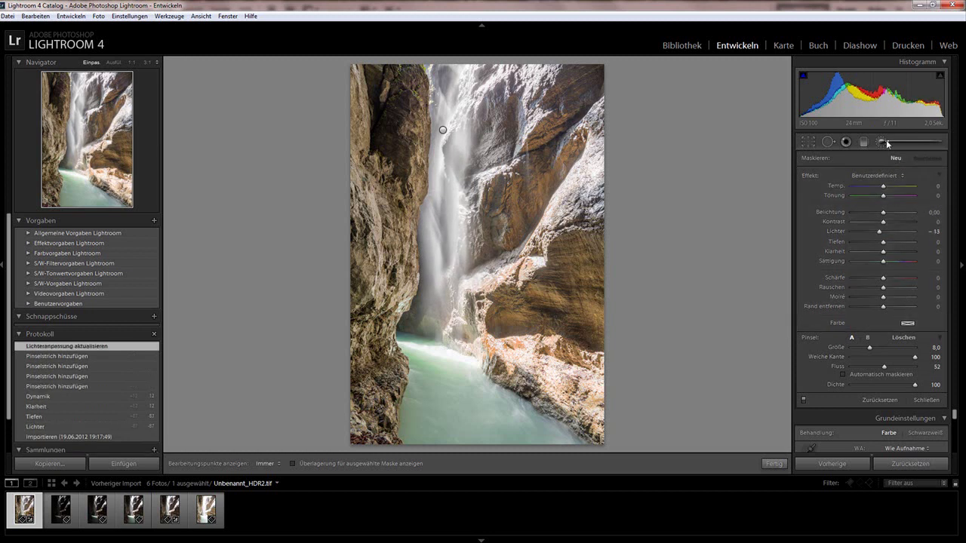
double_click(880, 234)
left_click_drag(884, 243, 894, 243)
scroll(389, 121, "down", 1)
scroll(382, 155, "up", 1)
mouse_move(382, 156)
left_mouse_down()
mouse_move(376, 69)
mouse_move(399, 157)
left_mouse_up()
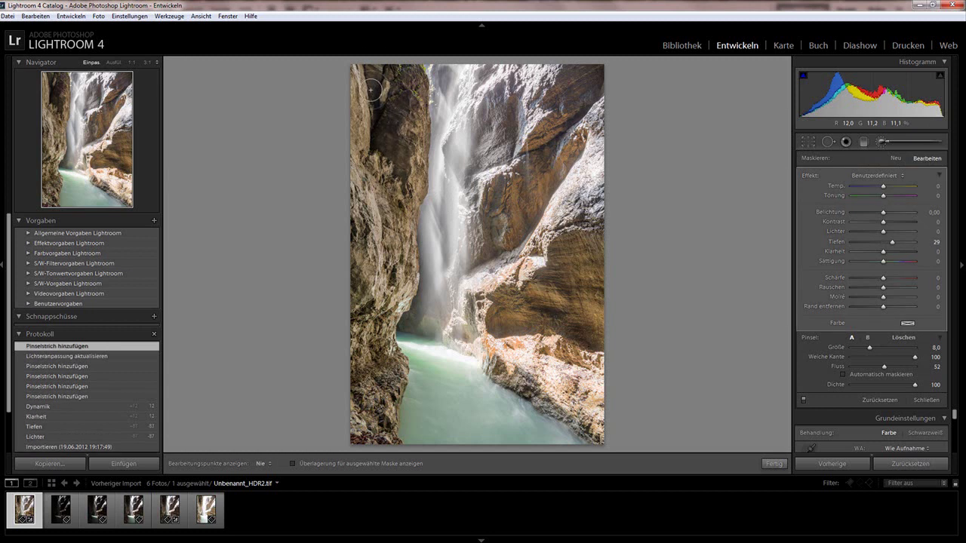
left_click_drag(371, 90, 480, 154)
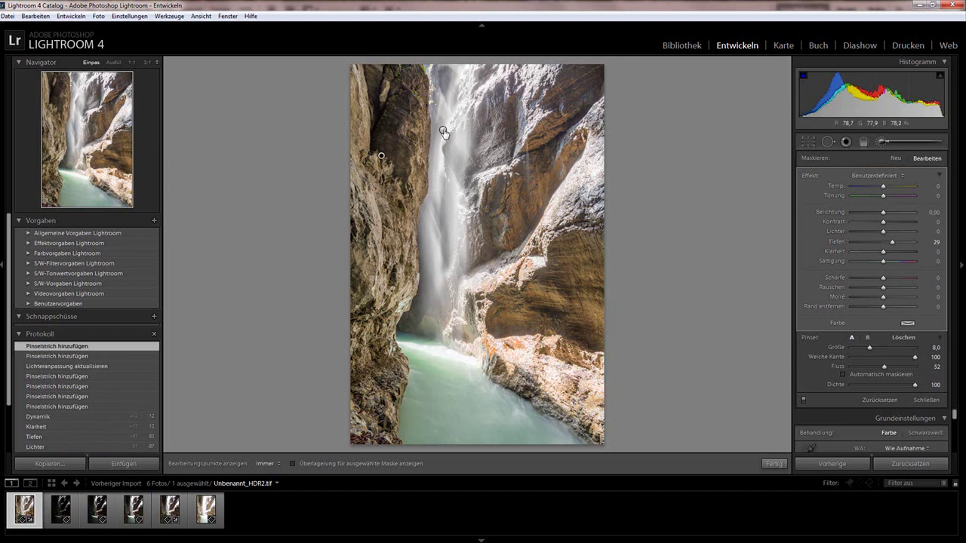
Step: Select the waterfall highlights adjustment and extend its strokes onto the right rock
left_click(443, 130)
scroll(602, 138, "down", 1)
key("h")
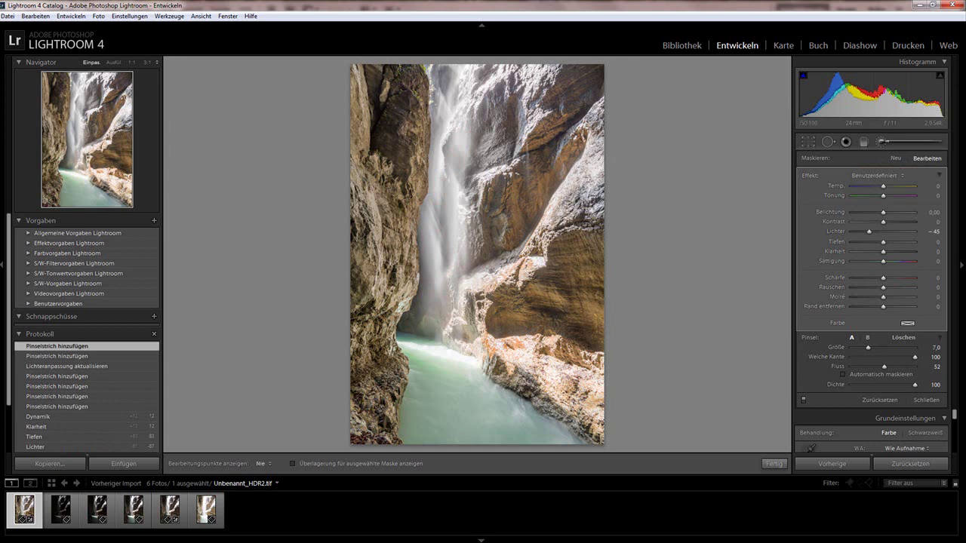
key("h")
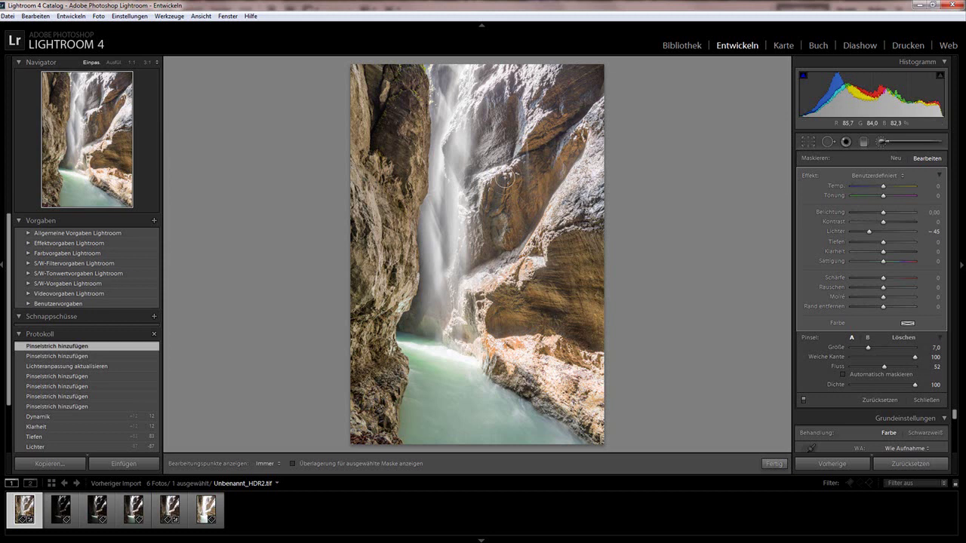
left_click_drag(537, 147, 596, 226)
key("h")
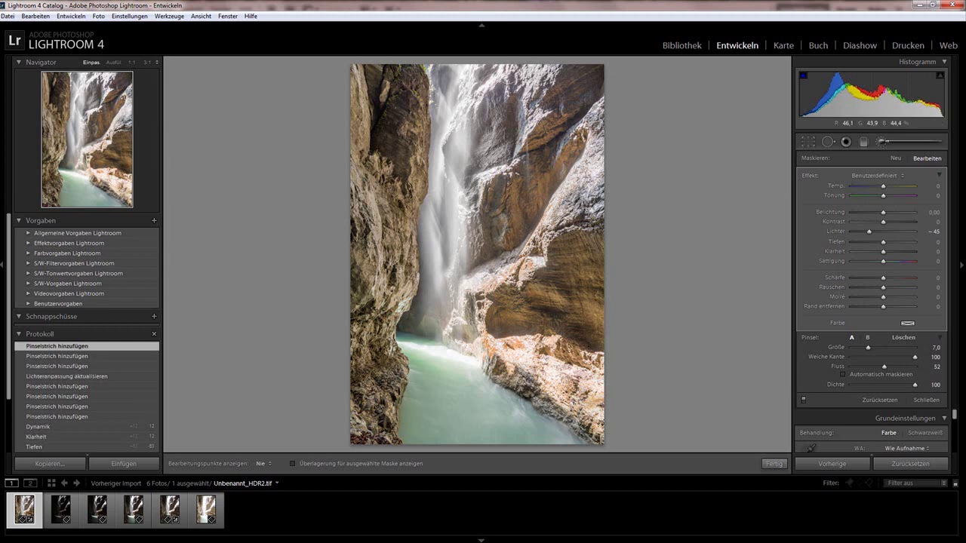
left_click_drag(377, 144, 381, 156)
Step: Close the brush and draw a graduated filter down from the top with Lichter −13
key("h")
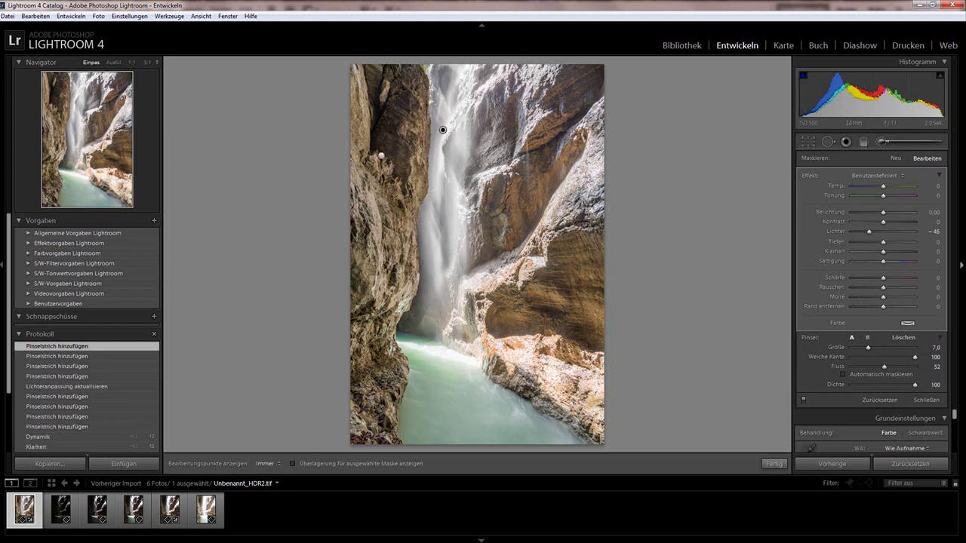
left_click(927, 402)
left_click(864, 143)
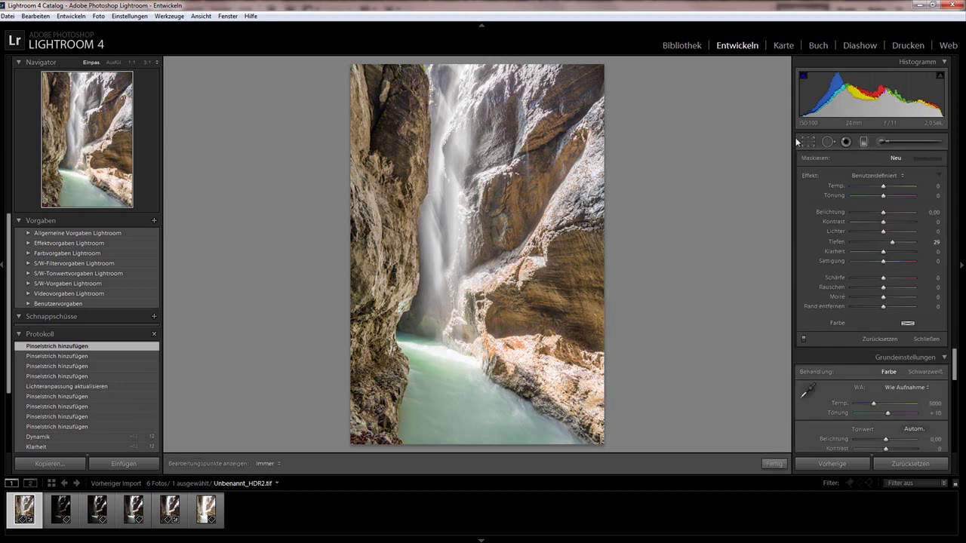
double_click(894, 242)
left_click(882, 233)
left_click_drag(882, 234, 879, 234)
left_click_drag(464, 108, 470, 191)
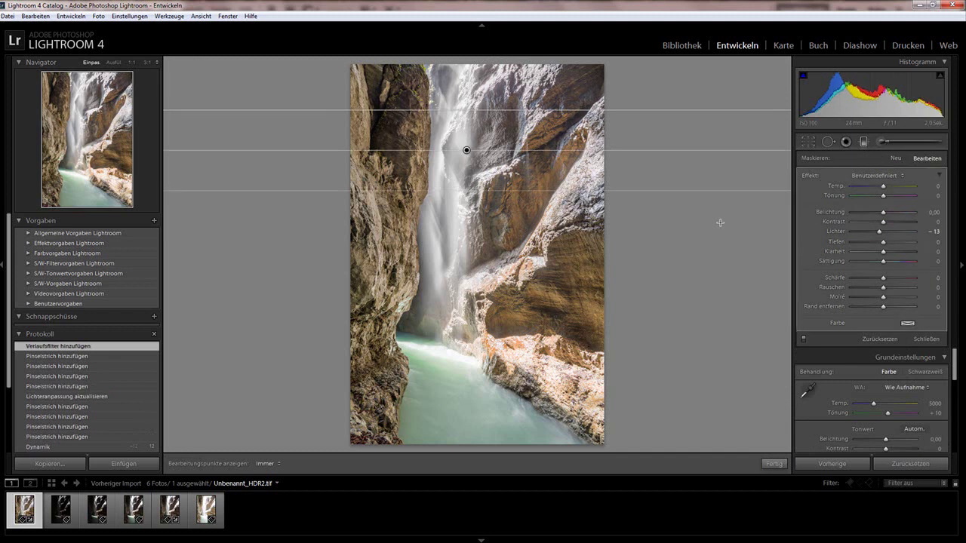
left_click(926, 339)
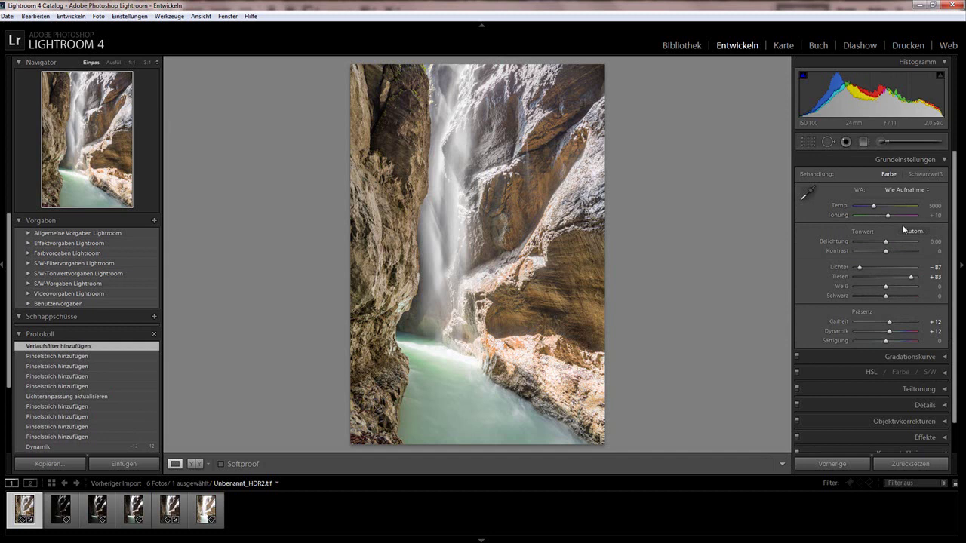
Step: Compare exposure −0.33 before resetting to 0.00, then warm Temp to 5083
left_click_drag(887, 246, 885, 245)
double_click(886, 245)
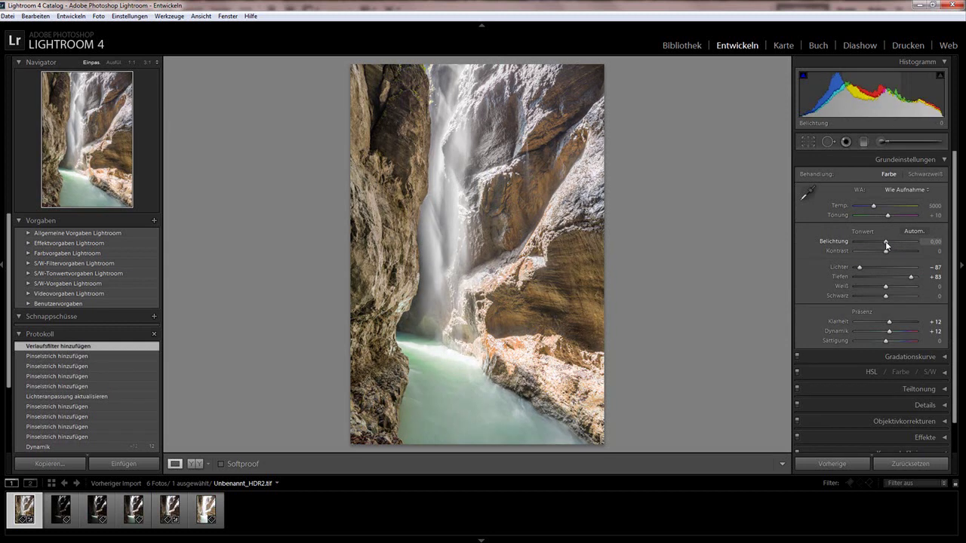
left_click_drag(887, 246, 886, 246)
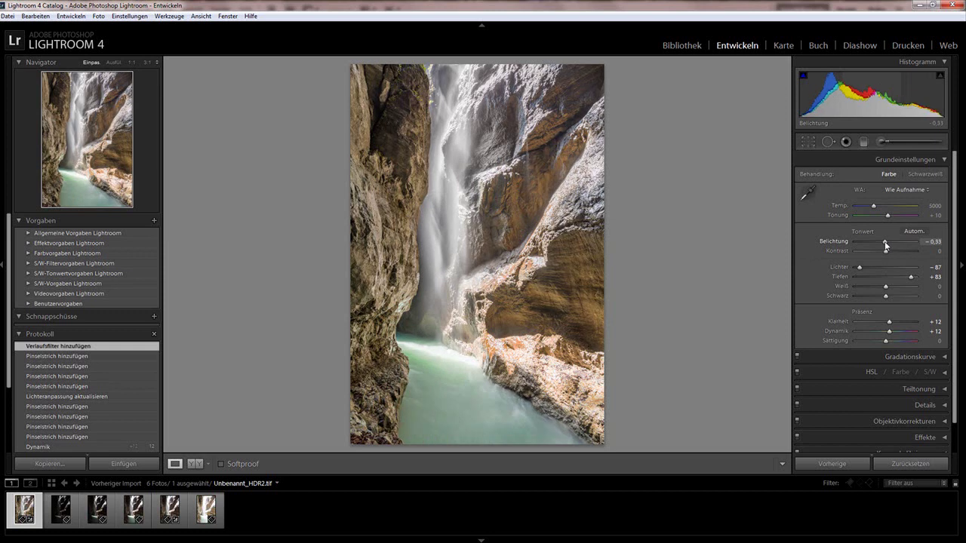
double_click(886, 245)
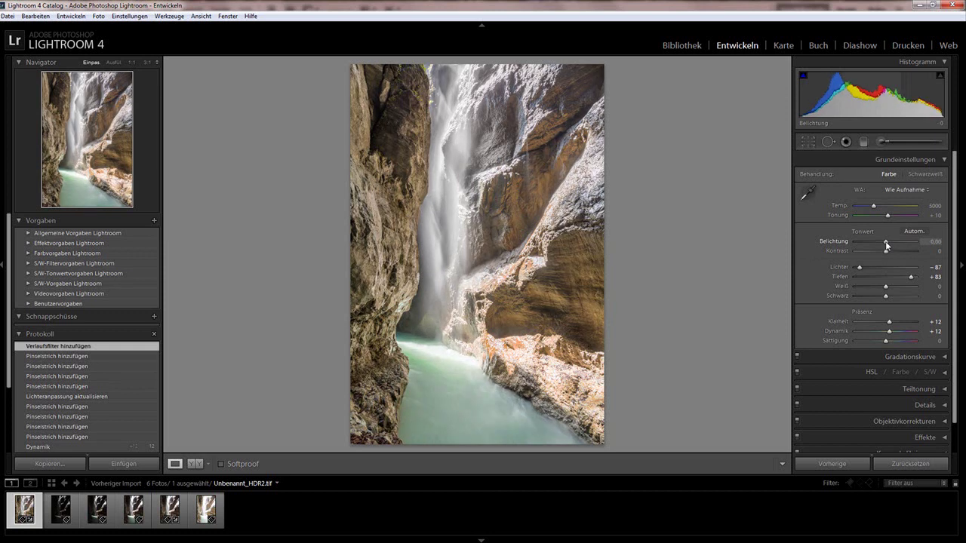
left_click(874, 207)
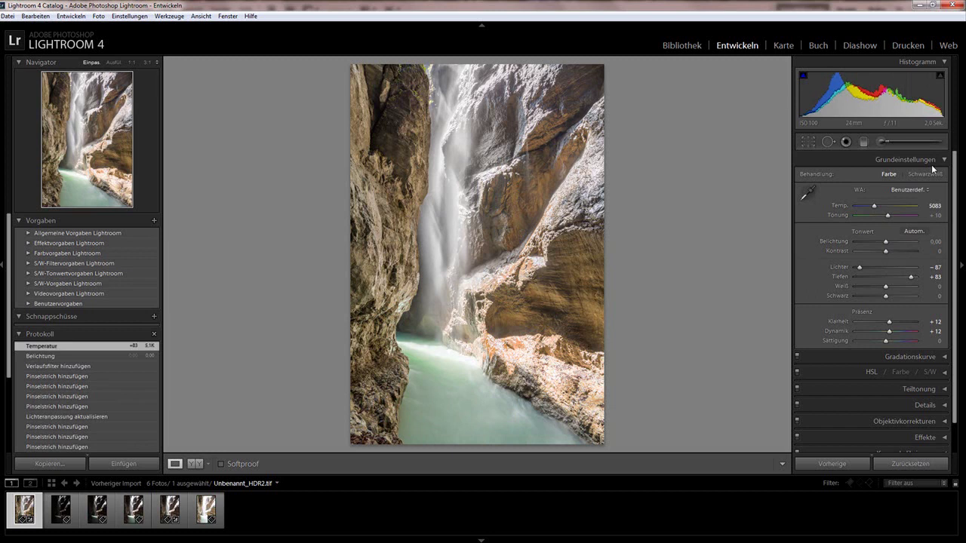
left_click(933, 162)
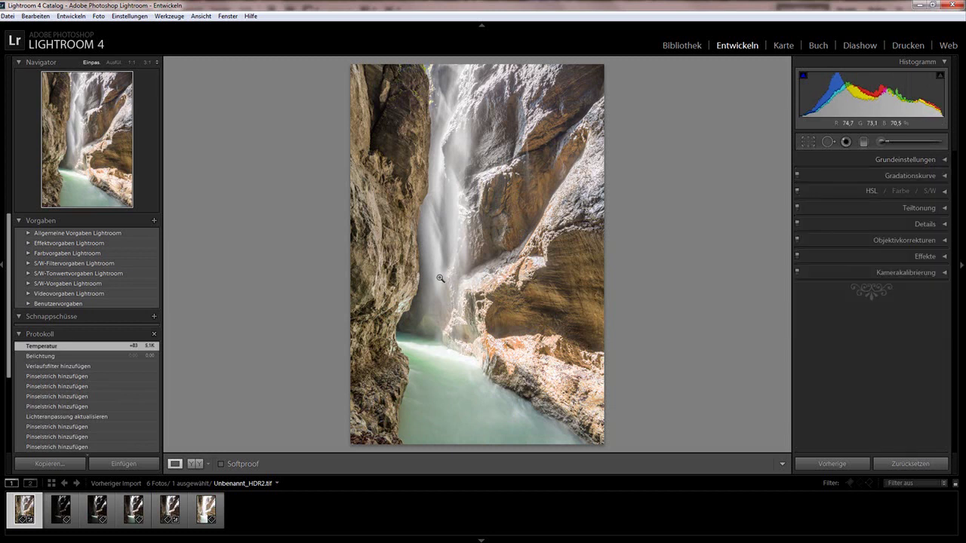
Step: Sharpen with Betrag 50, Radius 0.5 and Maskieren 41, inspecting the rock face at 1:1
key("z")
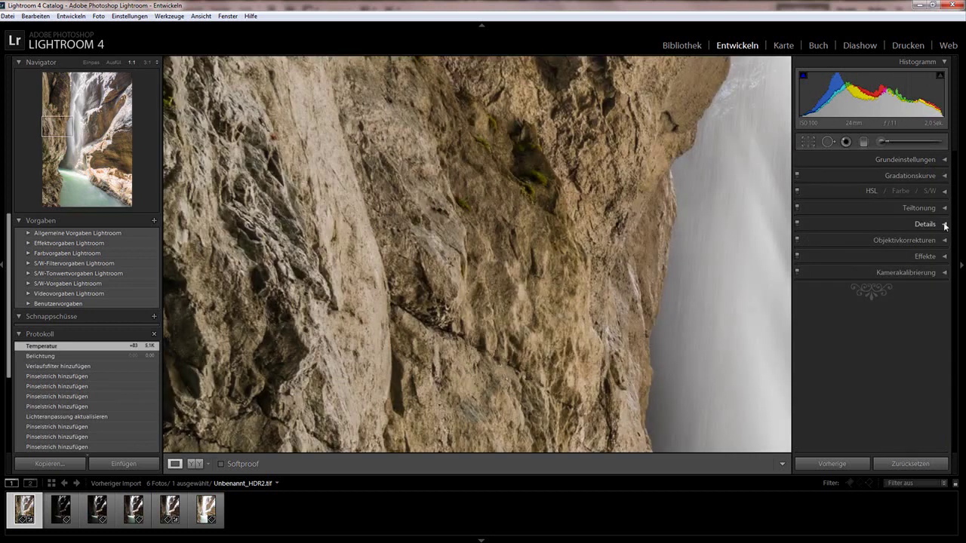
left_click(945, 225)
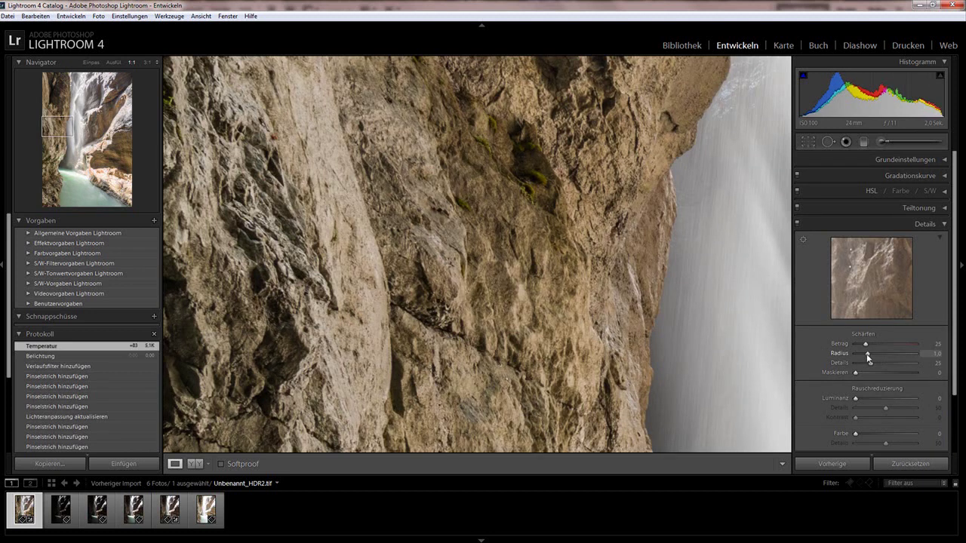
left_click_drag(867, 355, 859, 354)
left_click_drag(857, 357, 856, 358)
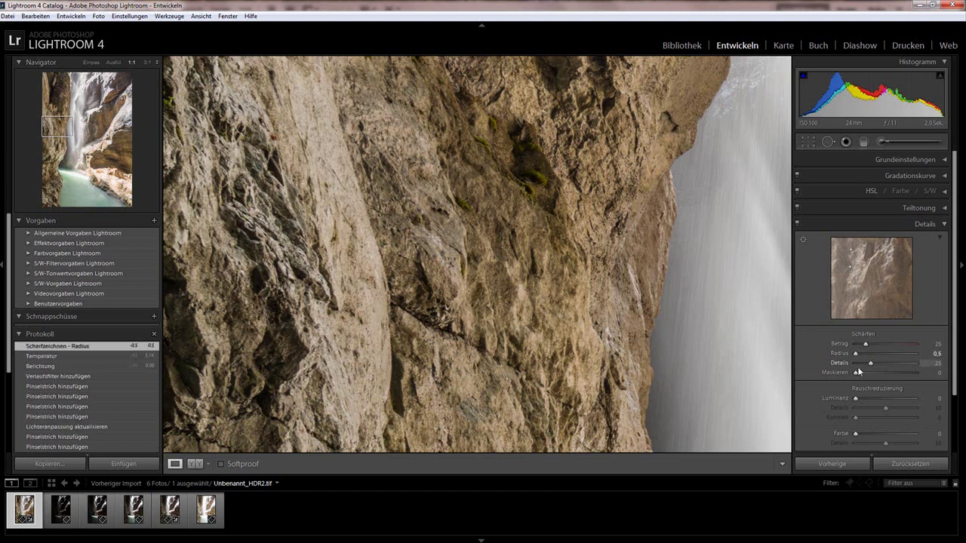
key("alt")
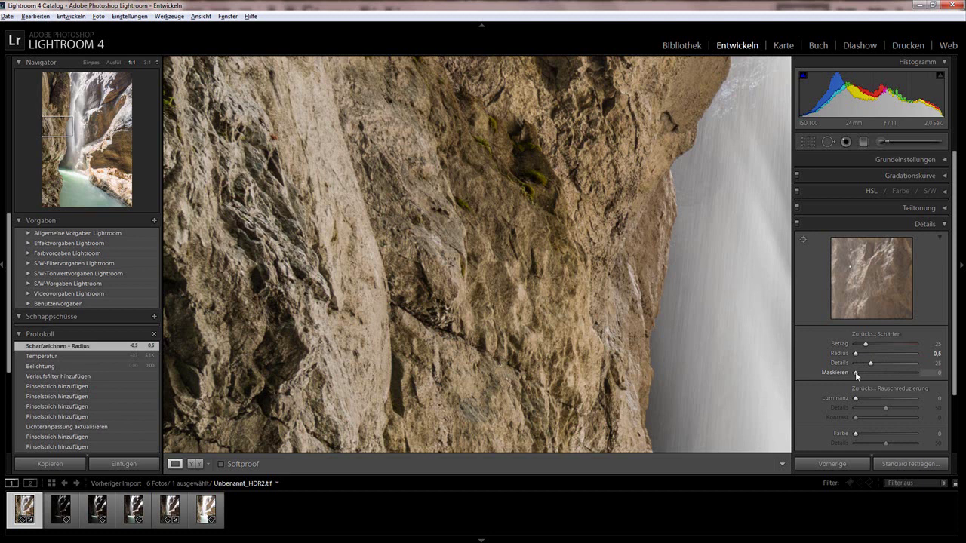
left_click_drag(856, 374, 867, 346)
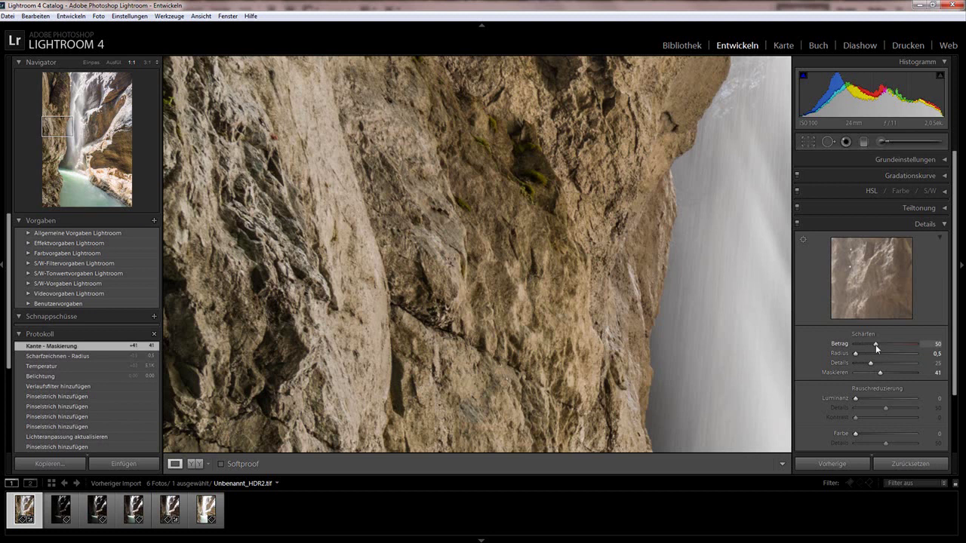
left_click_drag(876, 345, 876, 345)
left_click_drag(606, 259, 517, 300)
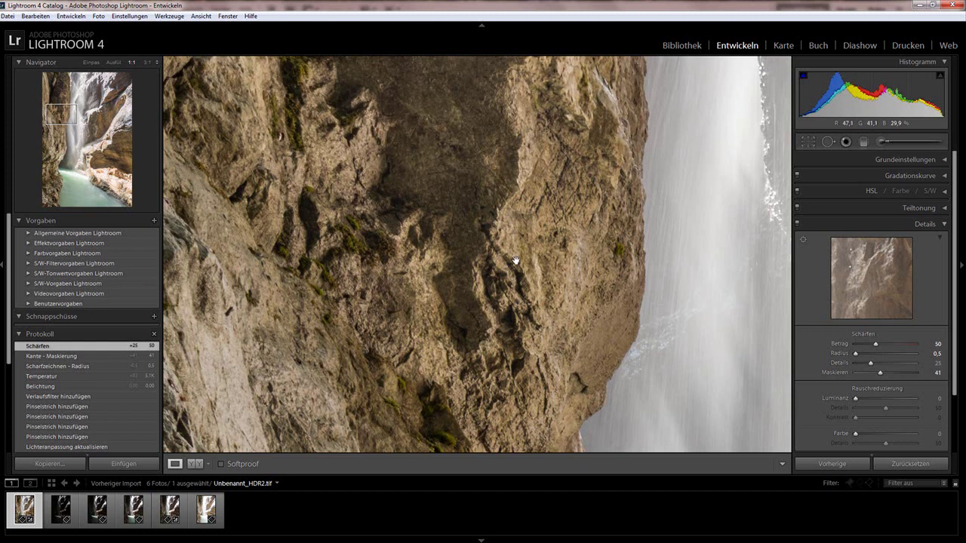
left_click(451, 319)
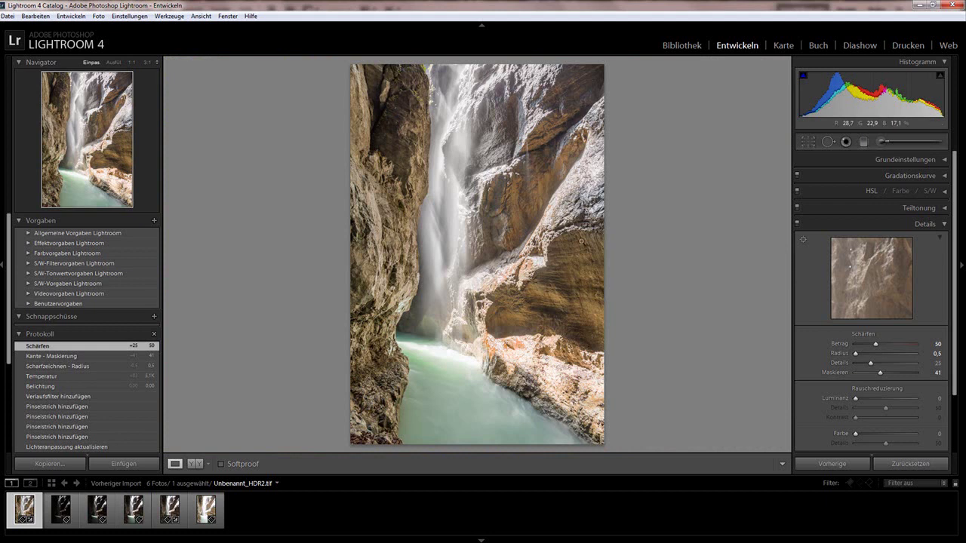
Step: Open HSL and lower the orange rock's saturation at 1:1 with the targeted tool
left_click(944, 225)
left_click(945, 197)
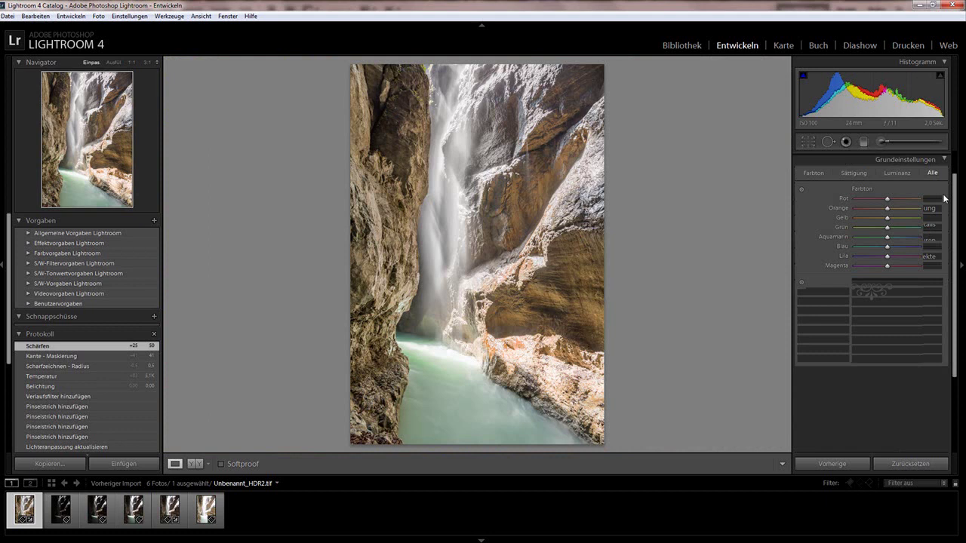
left_click(530, 239)
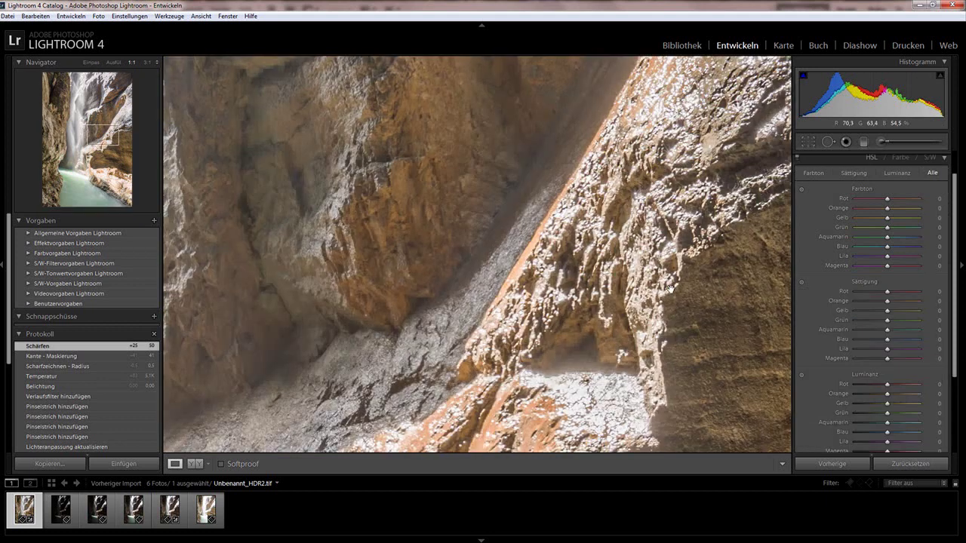
left_click_drag(670, 288, 611, 181)
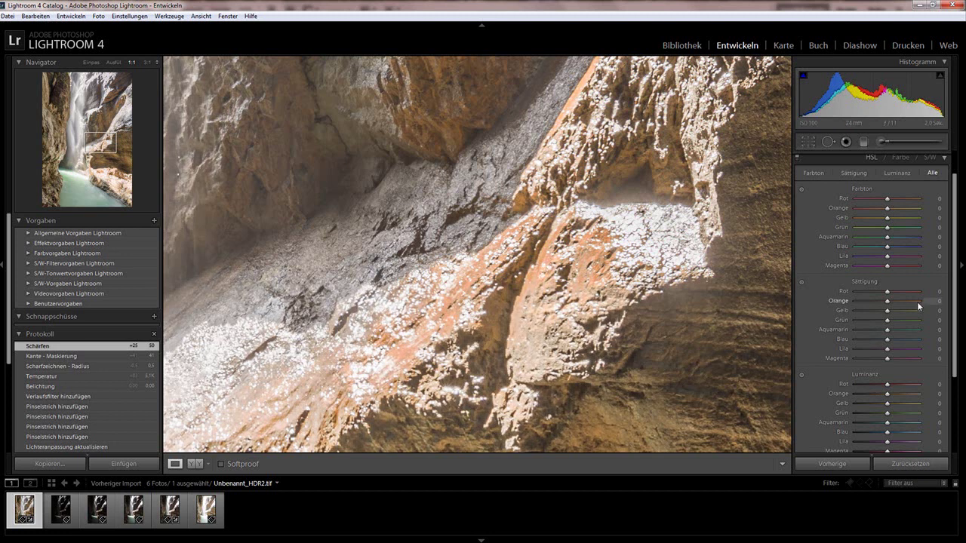
left_click(801, 282)
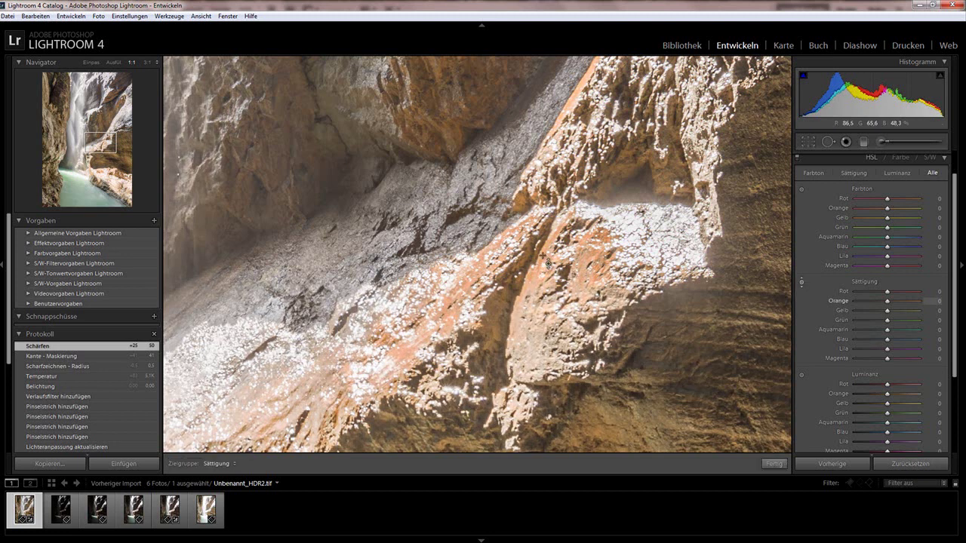
left_click_drag(543, 256, 544, 265)
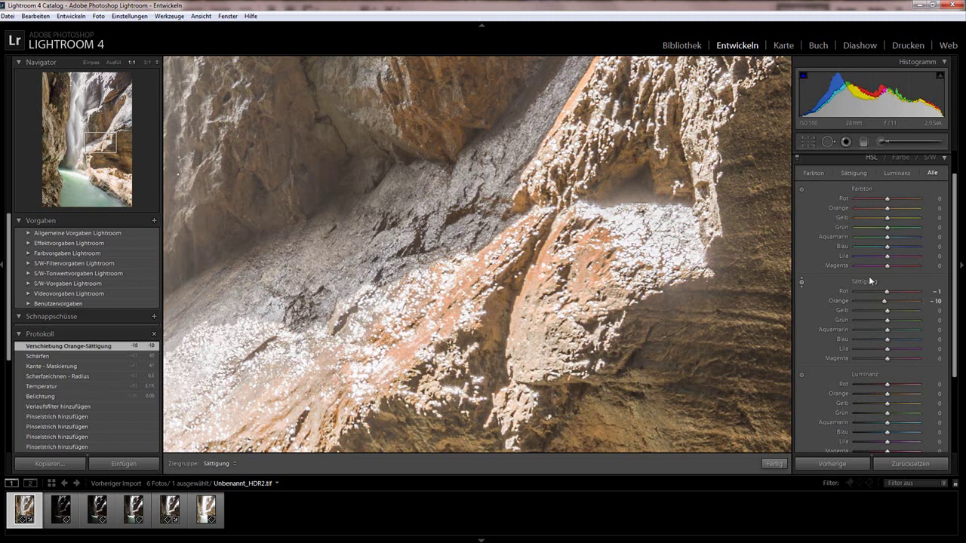
Step: Boost the green pool's saturation, then return to the full-photo view
left_click_drag(541, 376, 637, 61)
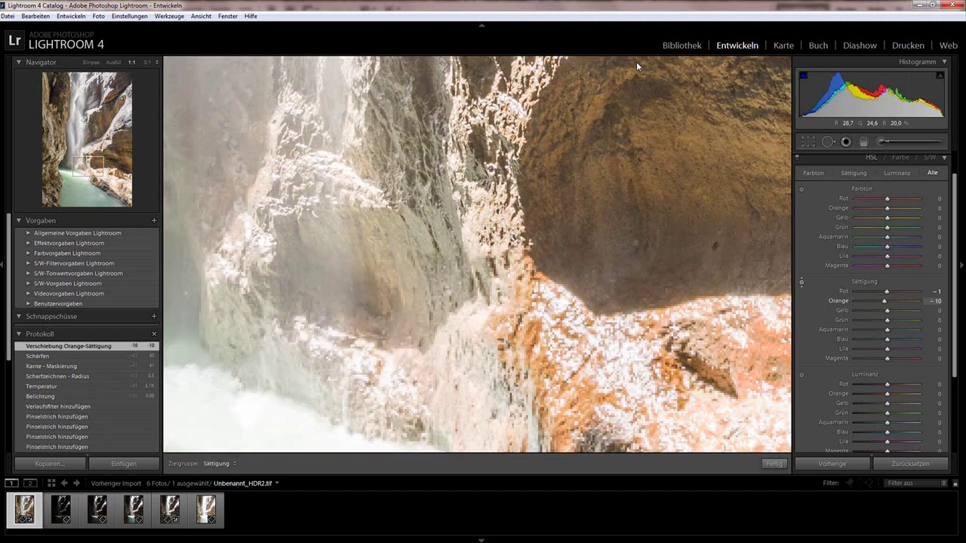
left_click_drag(521, 445, 680, 294)
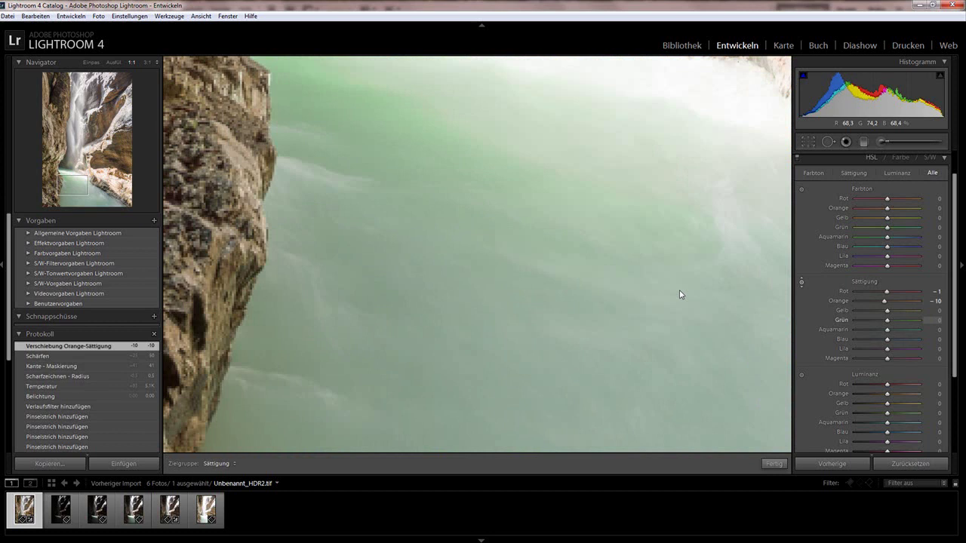
left_click(802, 283)
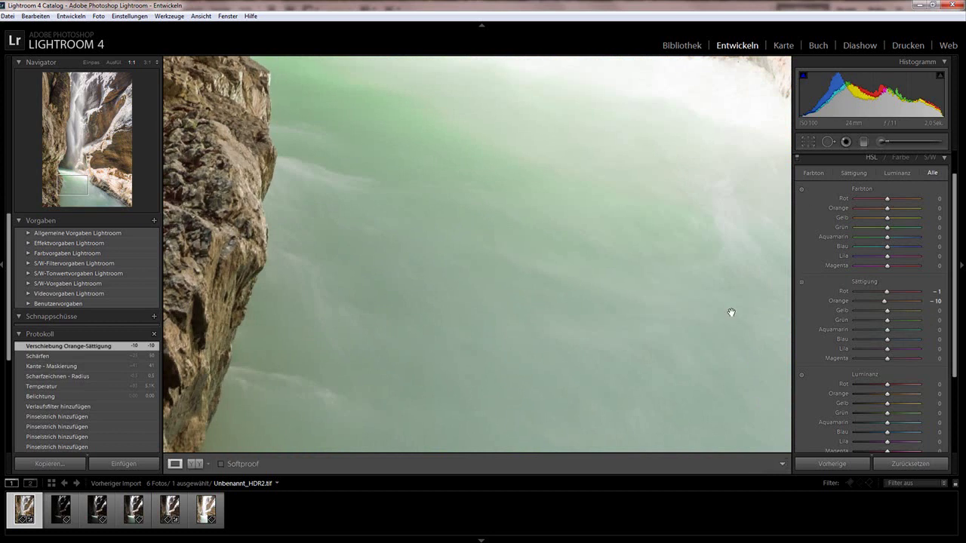
left_click(801, 283)
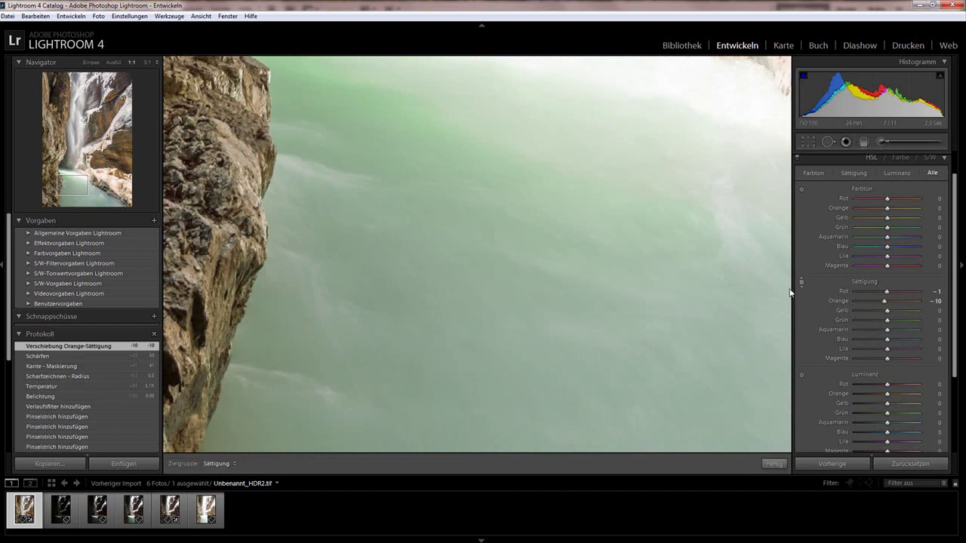
left_click_drag(475, 257, 476, 241)
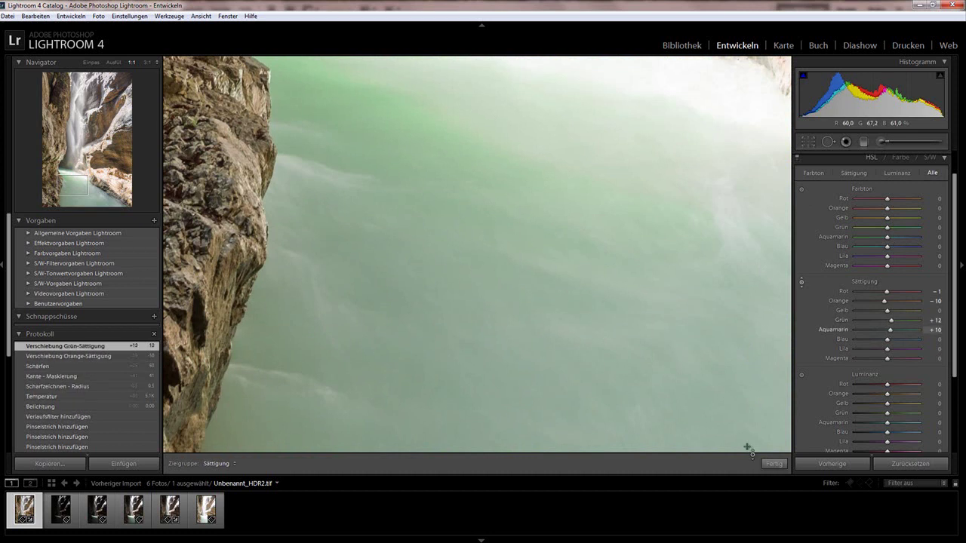
key("z")
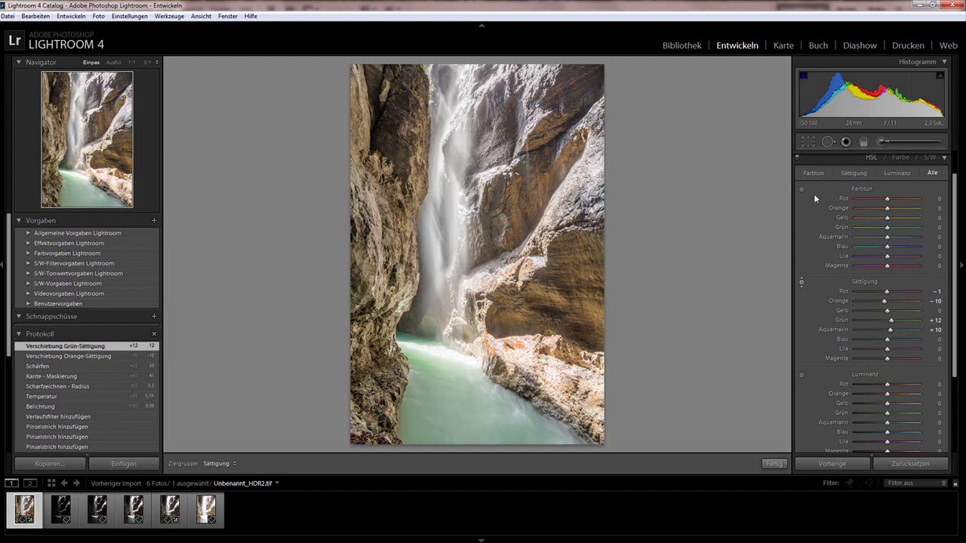
Step: Shift aquamarine hue slightly, set yellow hue to −5, and darken orange luminance
left_click(855, 192)
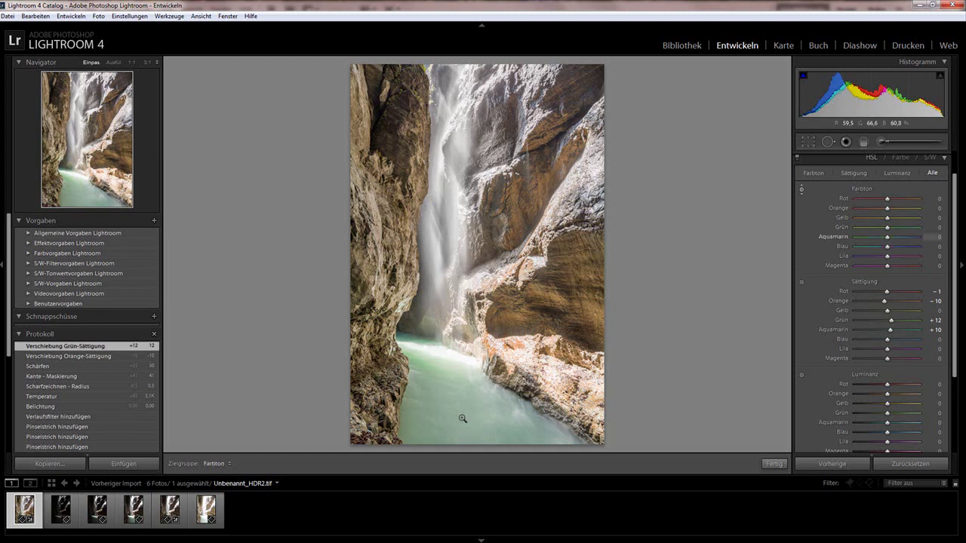
left_click_drag(887, 238, 888, 251)
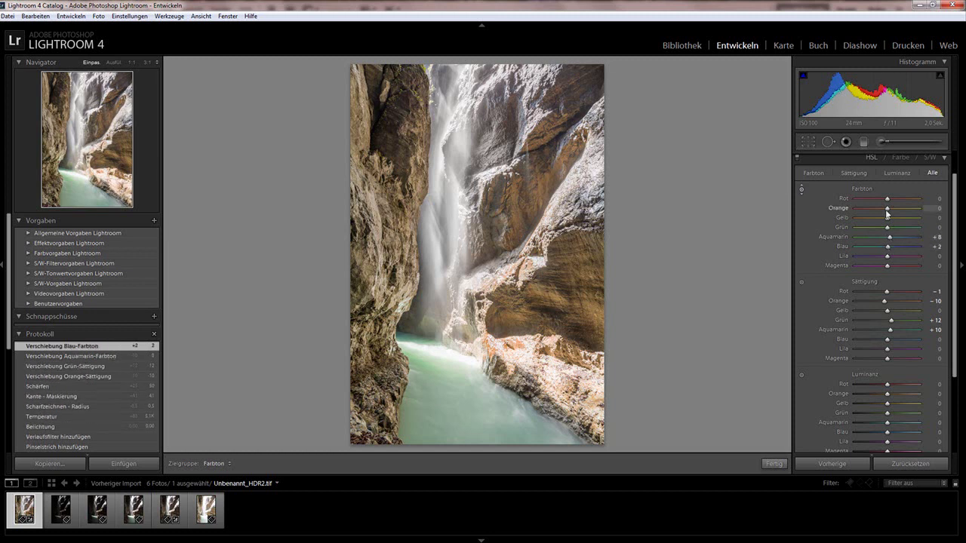
left_click_drag(886, 218, 886, 221)
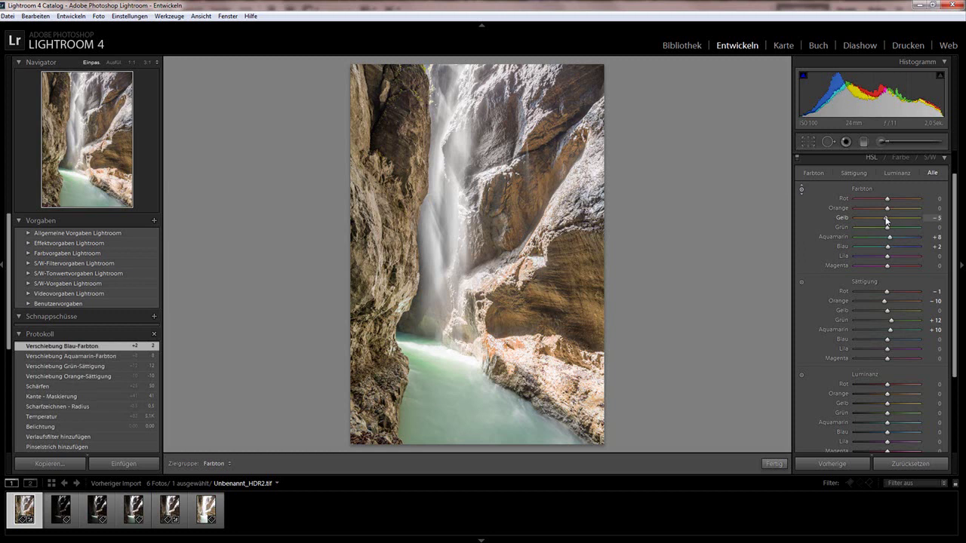
left_click_drag(954, 296, 954, 329)
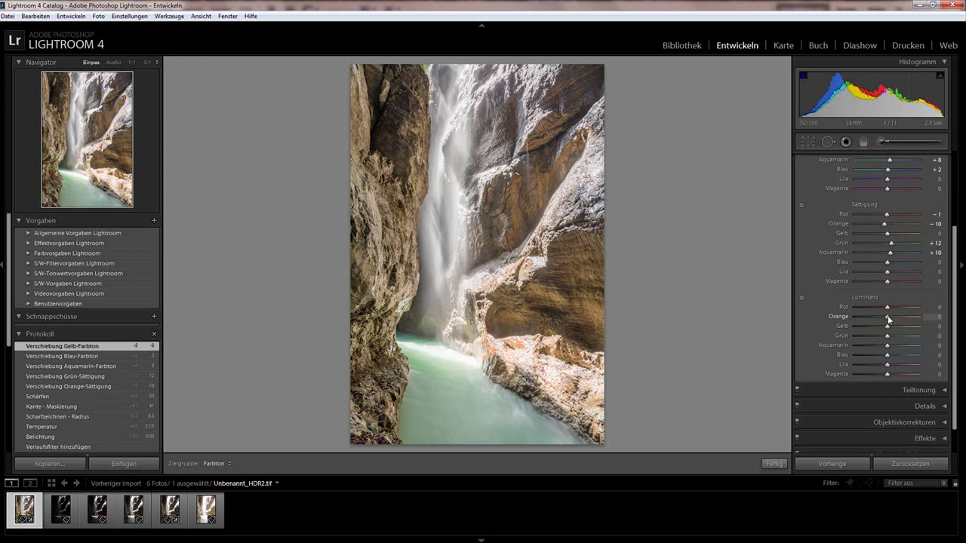
left_click_drag(887, 318, 889, 345)
left_click_drag(957, 275, 957, 199)
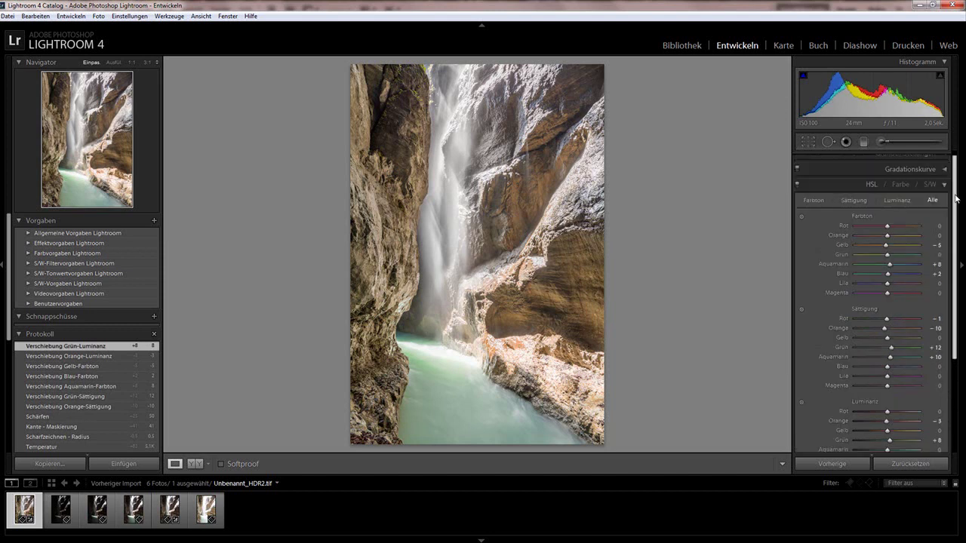
left_click(872, 184)
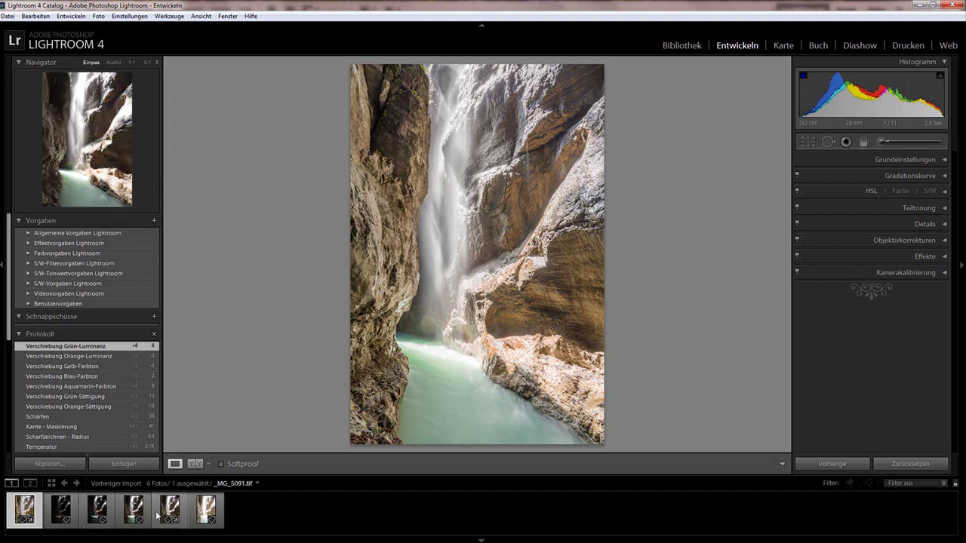
Step: Sync all of the HDR image's develop settings to the sixth exposure
left_click(205, 510)
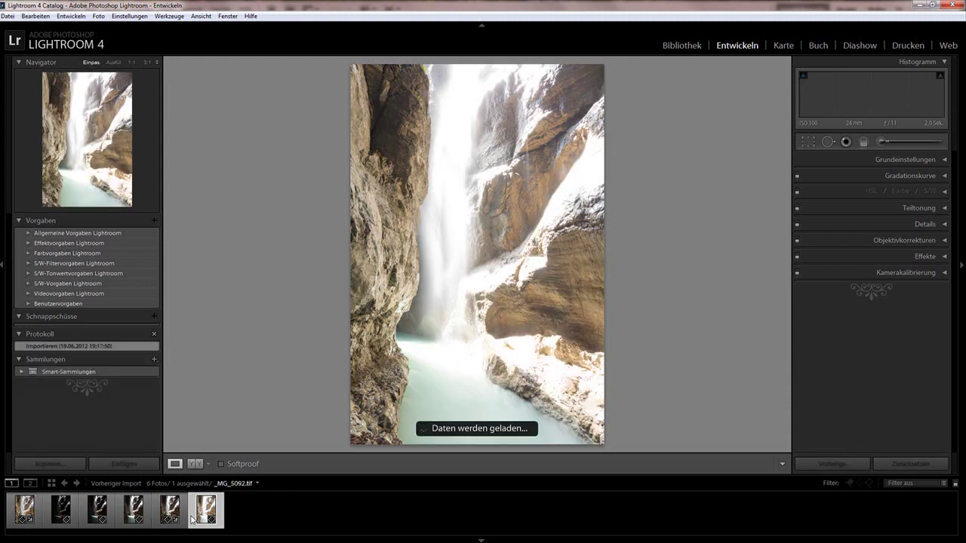
left_click(38, 516)
left_click(195, 513, "ctrl")
right_click(23, 506)
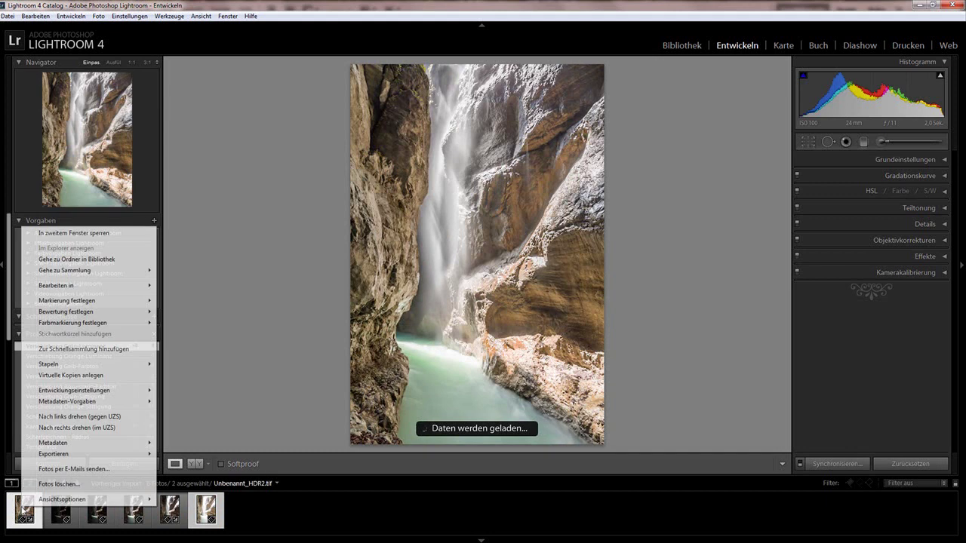
mouse_move(63, 456)
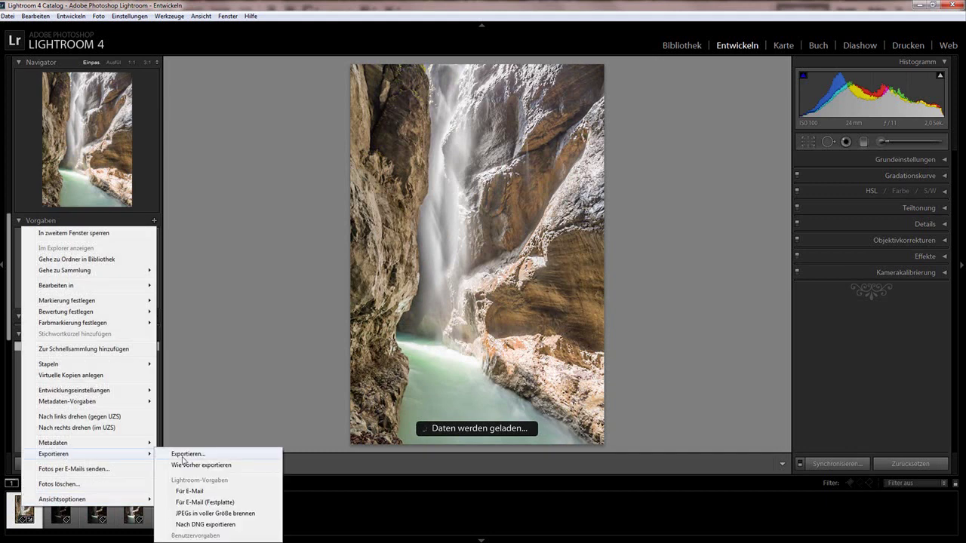
mouse_move(110, 390)
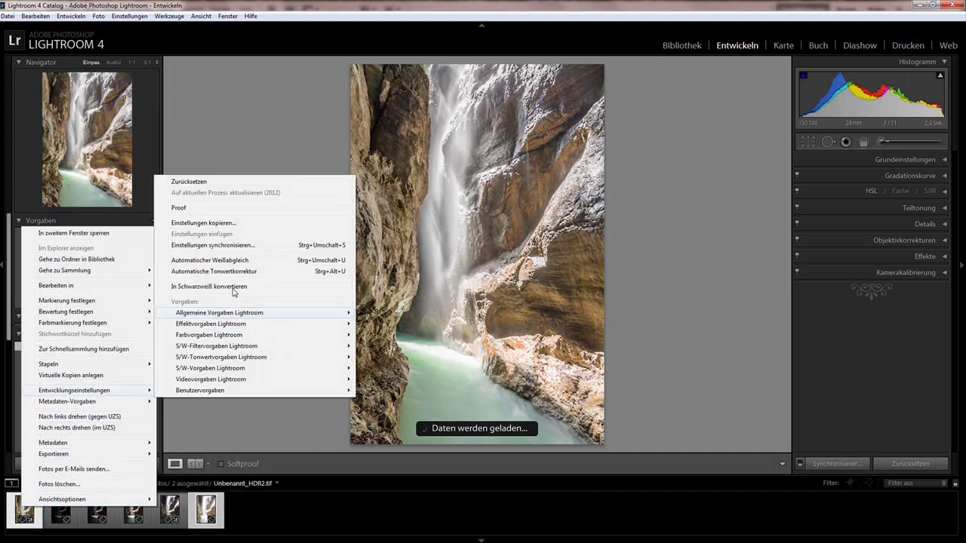
left_click(250, 245)
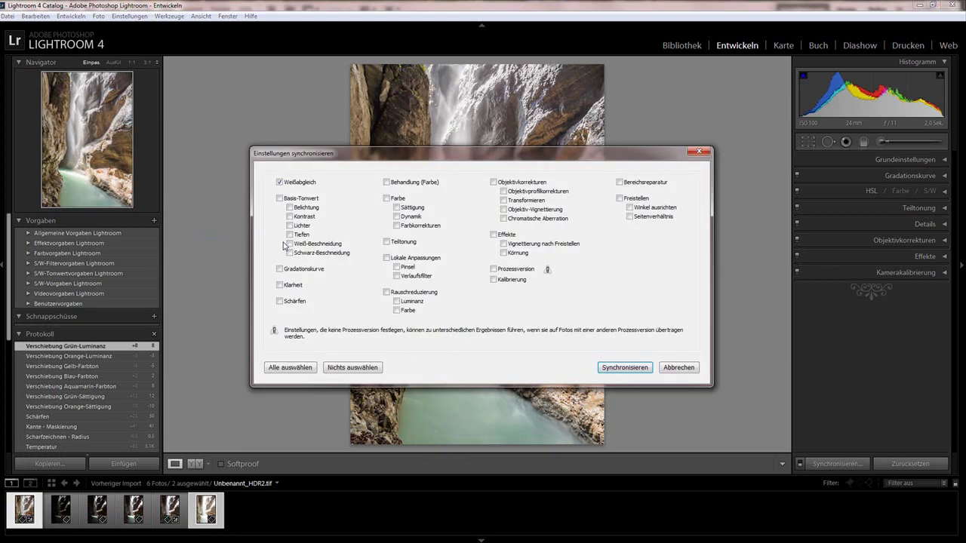
left_click(290, 368)
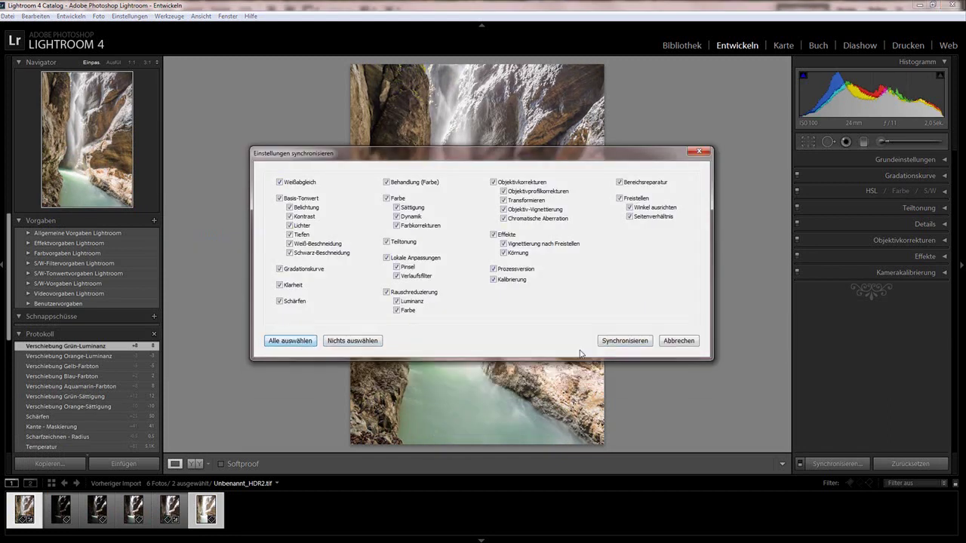
left_click(624, 340)
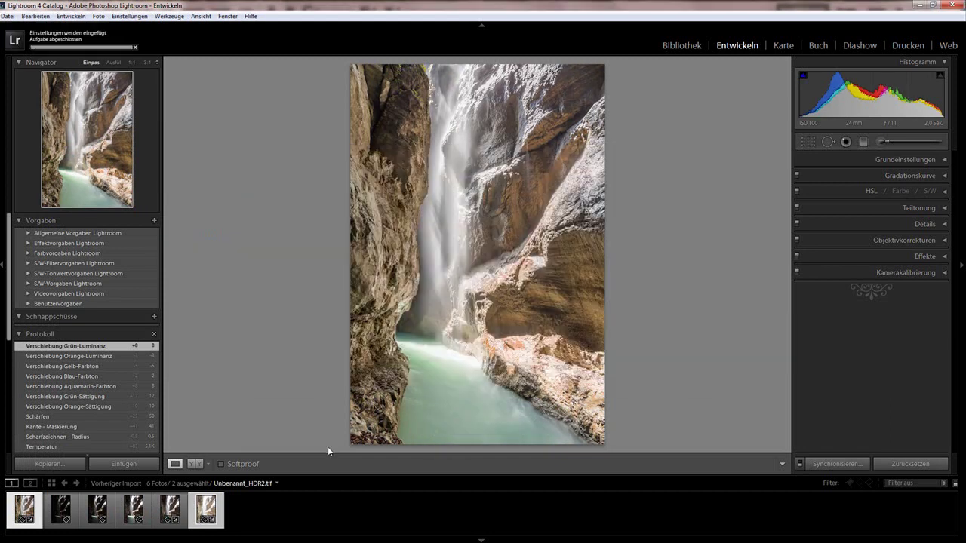
Step: Sync the HDR settings to the single exposure too, then reselect just one photo
left_click(219, 511)
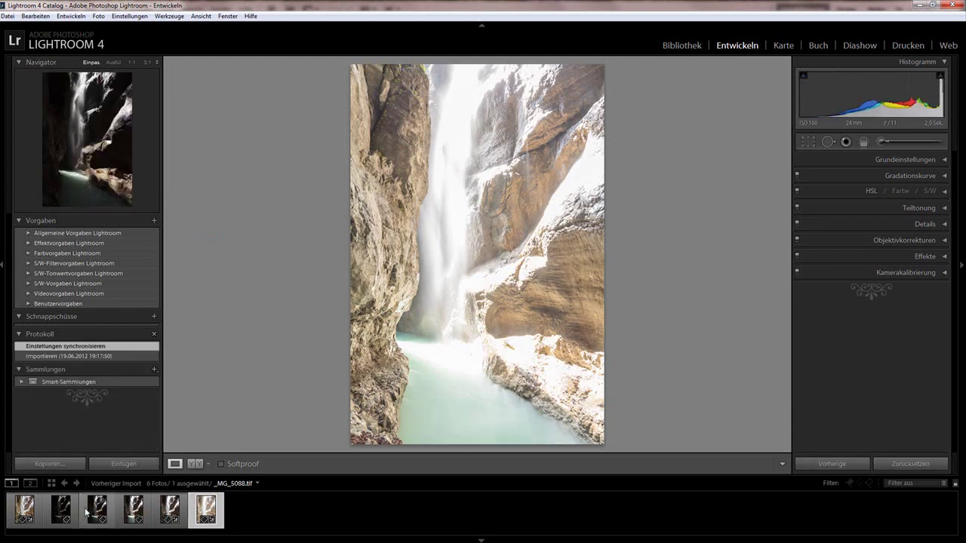
left_click(40, 513)
left_click(170, 510, "ctrl")
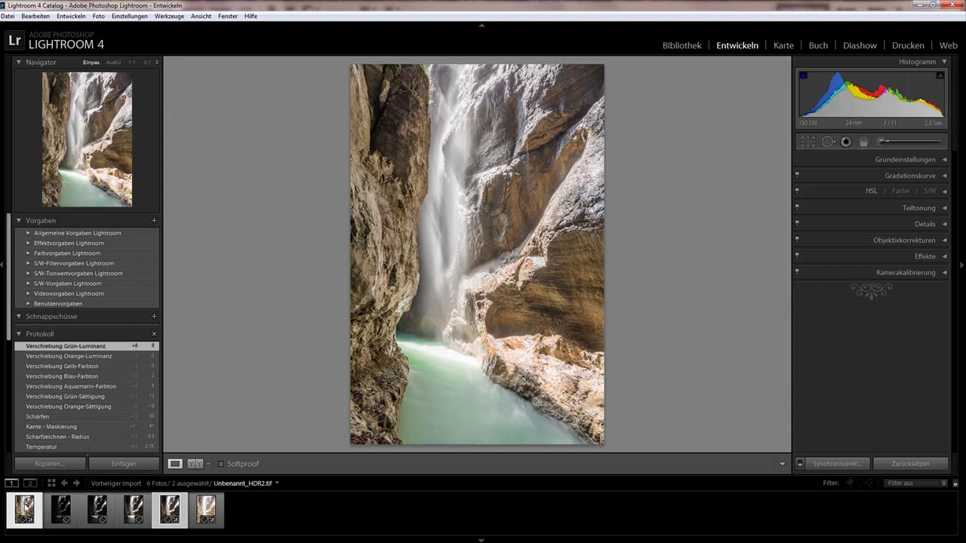
right_click(25, 513)
mouse_move(81, 451)
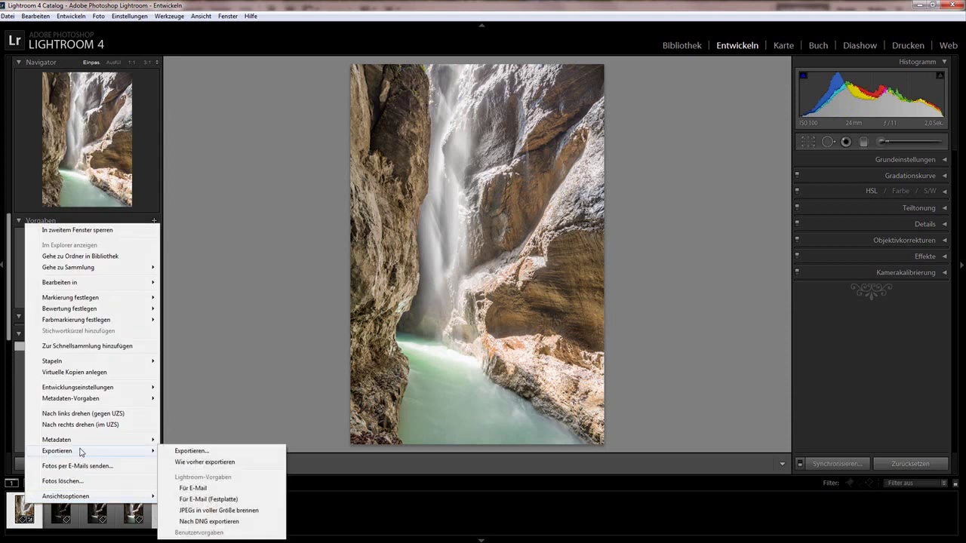
mouse_move(109, 391)
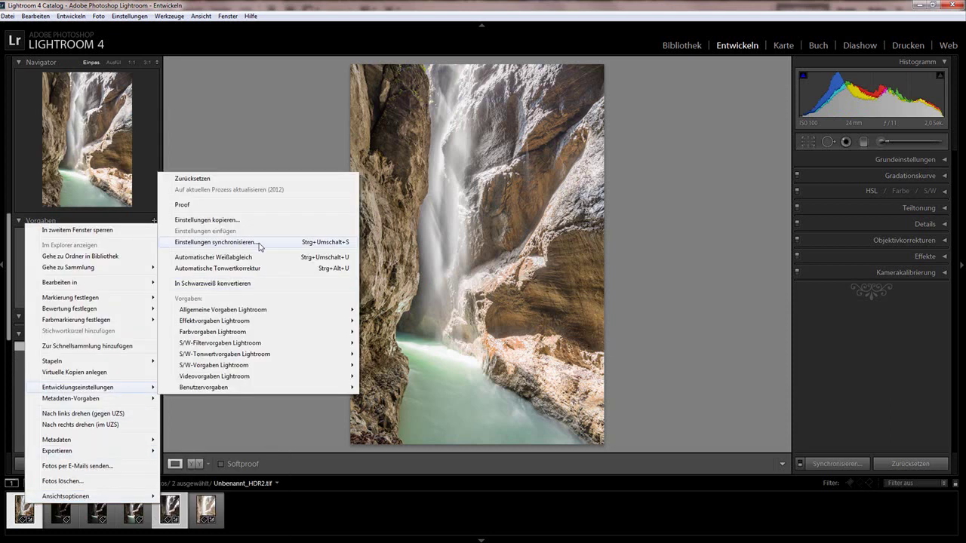
left_click(259, 242)
left_click(598, 341)
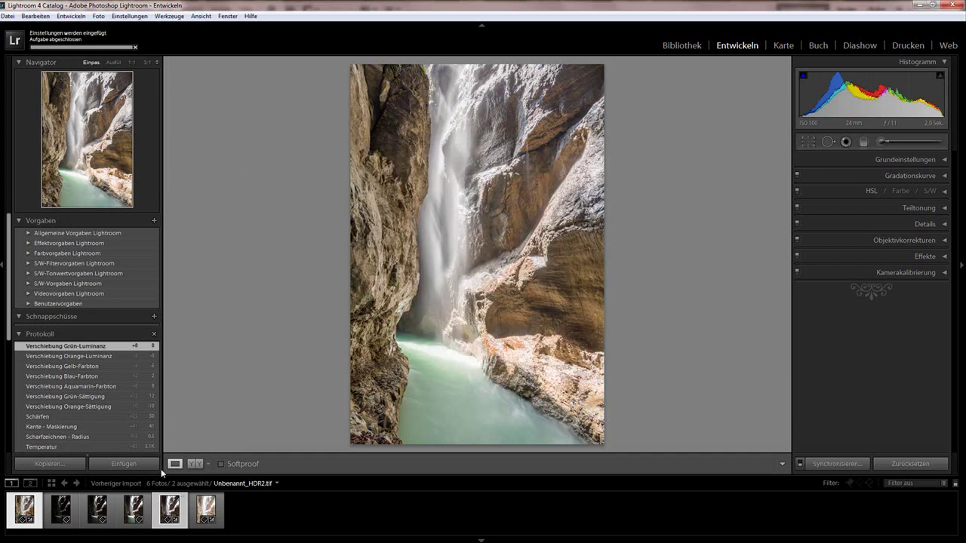
left_click(42, 500)
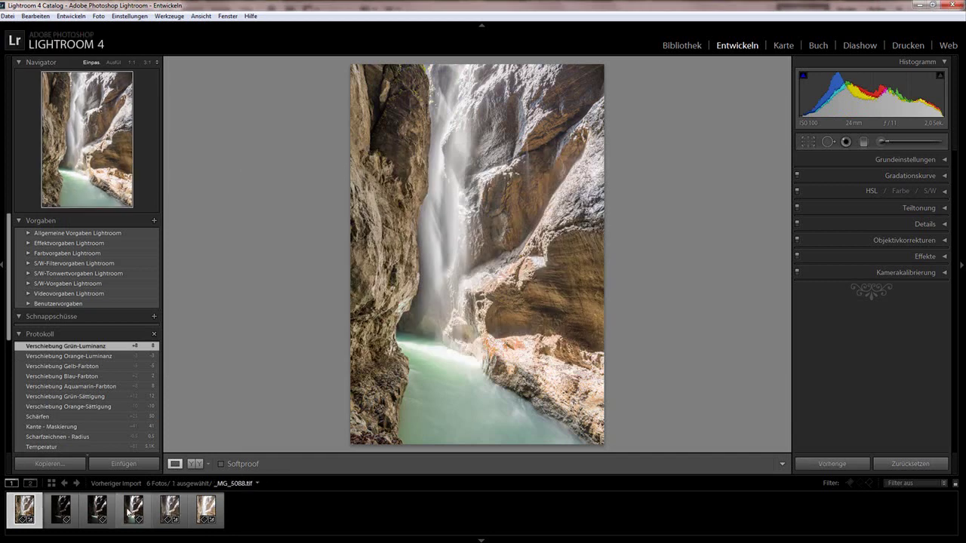
Step: Show the synced exposure _MG_5091 and check its upper-left rock at 1:1, then return to Fit
left_click(183, 513)
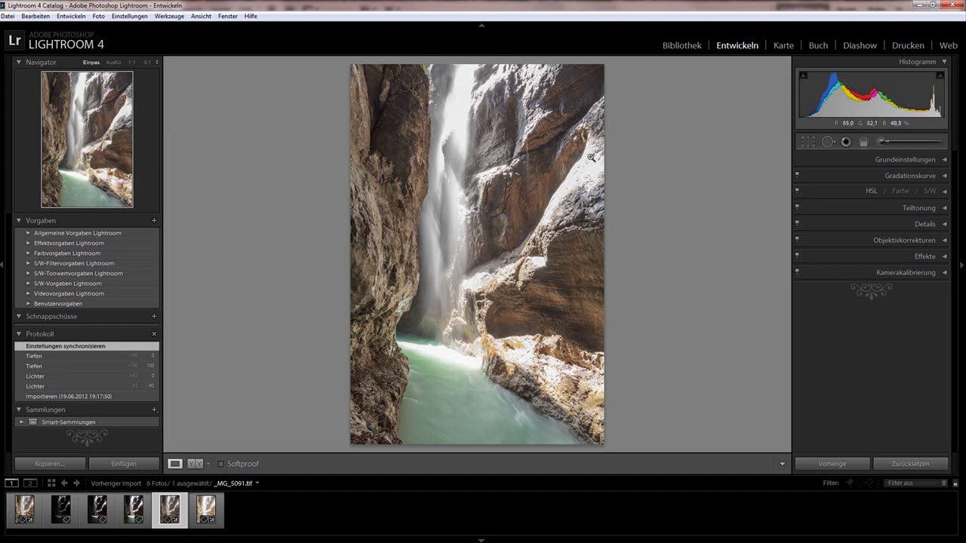
left_click(383, 125)
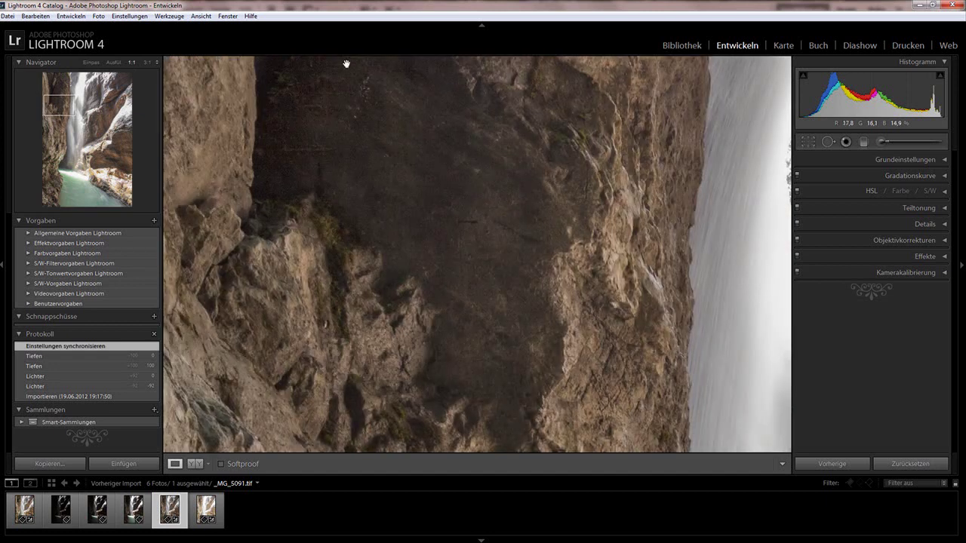
left_click(410, 197)
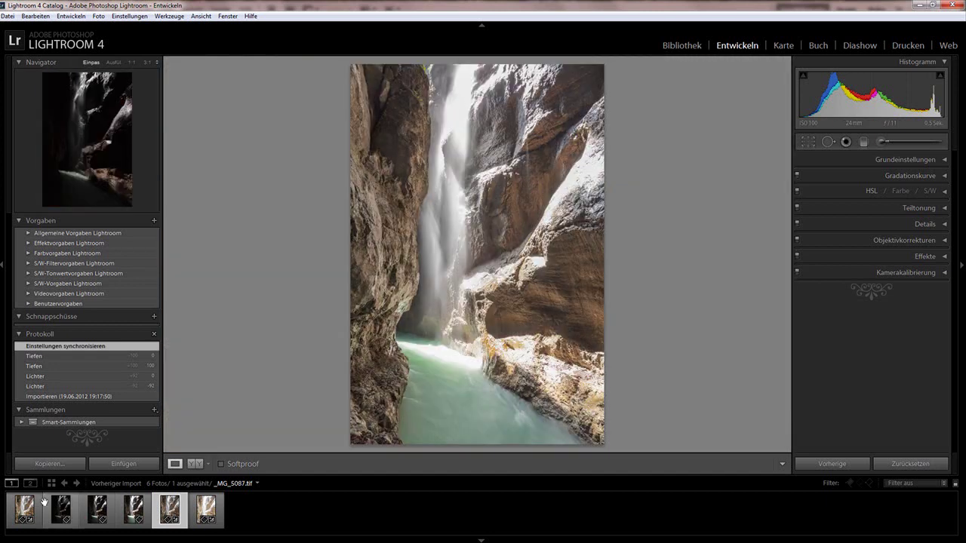
Step: Switch back to Unbenannt_HDR2.tif and inspect the rock face at 1:1, then return to Fit
left_click(42, 502)
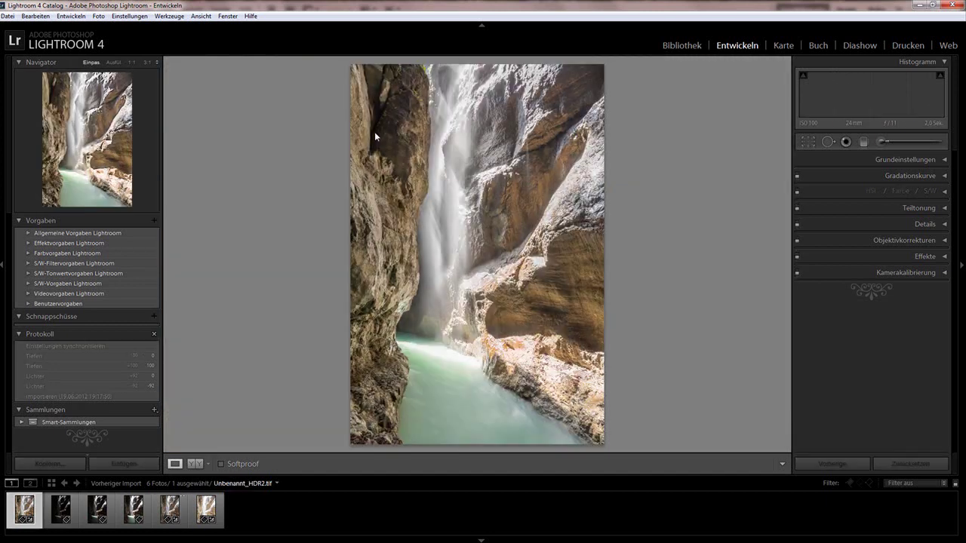
left_click(424, 152)
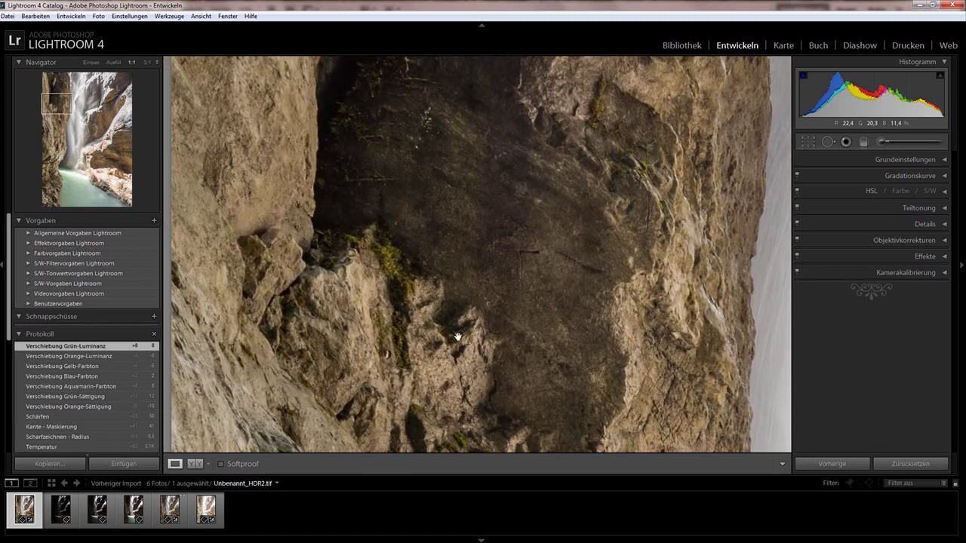
left_click_drag(456, 337, 514, 239)
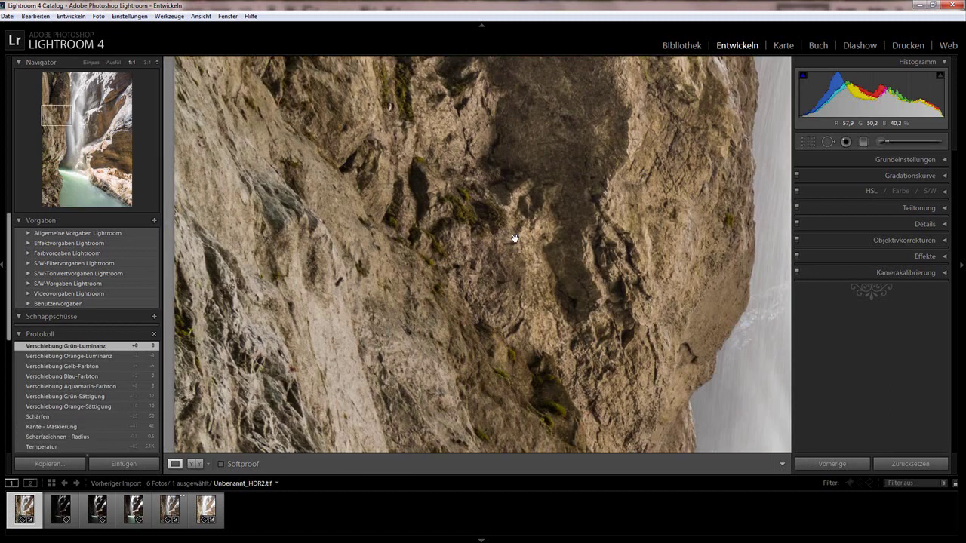
left_click(514, 239)
Step: Inspect the HDR at 1:1 from the top of the waterfall down the rock to the water's edge
left_click(483, 125)
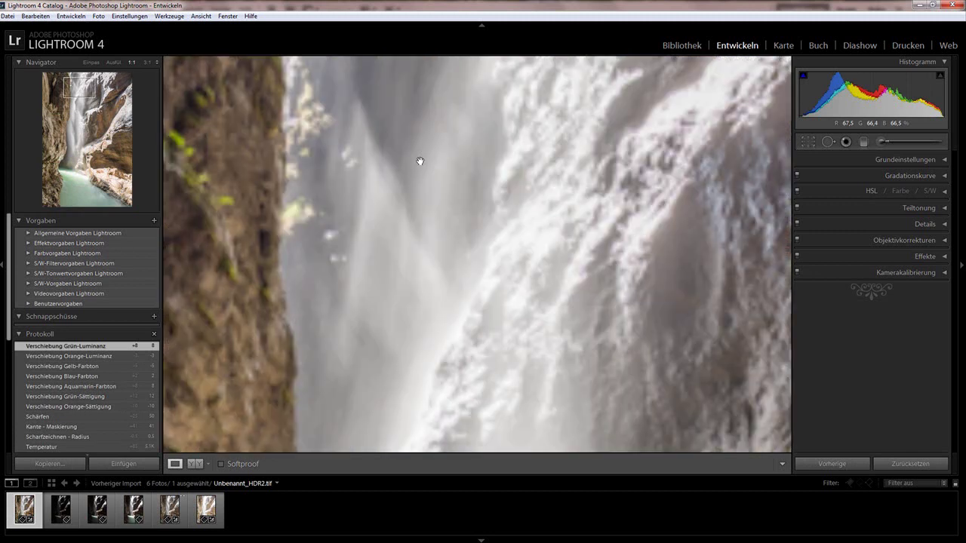
left_click_drag(420, 160, 580, 294)
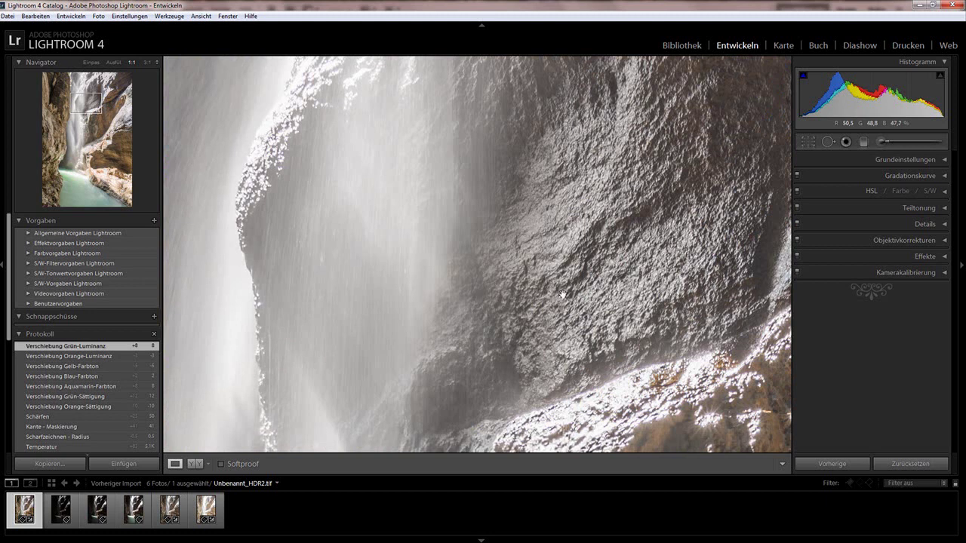
left_click_drag(501, 321, 528, 241)
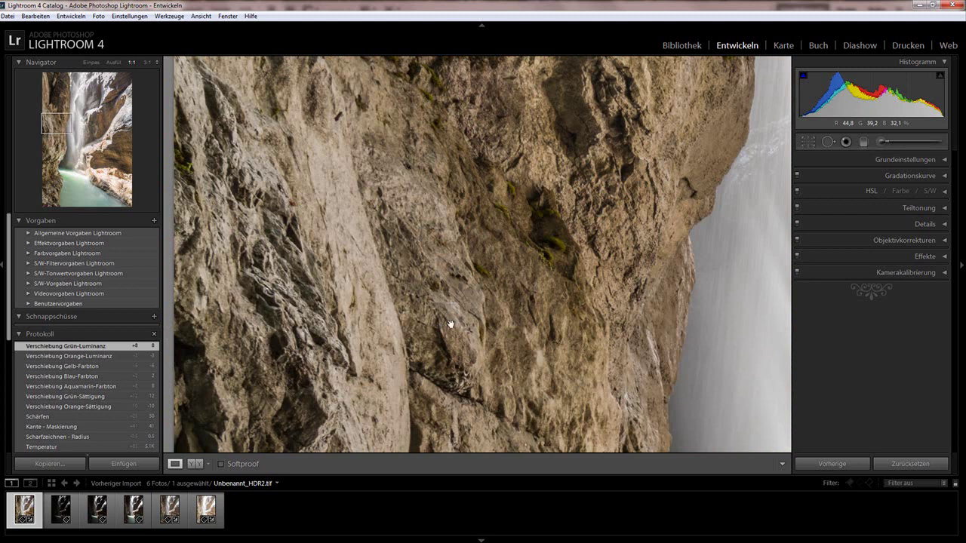
left_click_drag(510, 335, 477, 255)
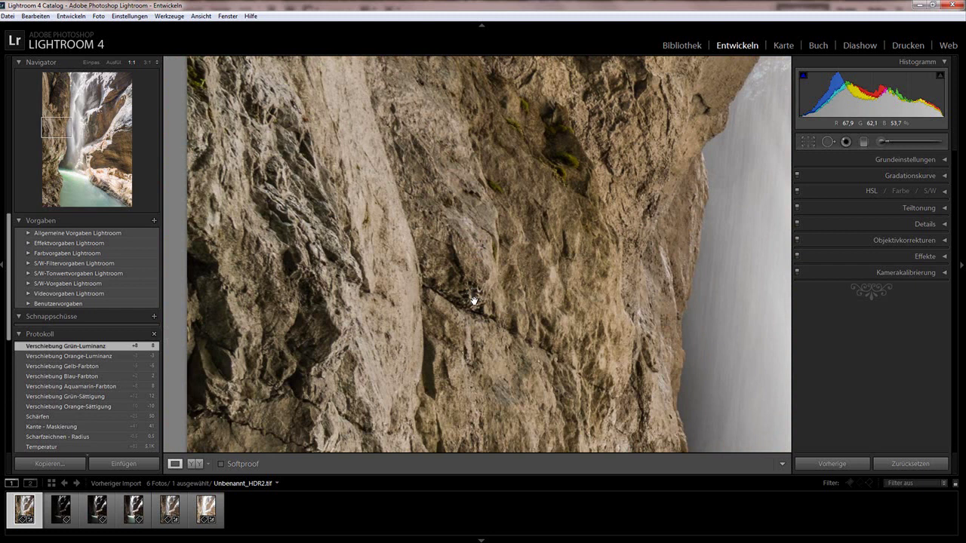
left_click_drag(432, 377, 491, 302)
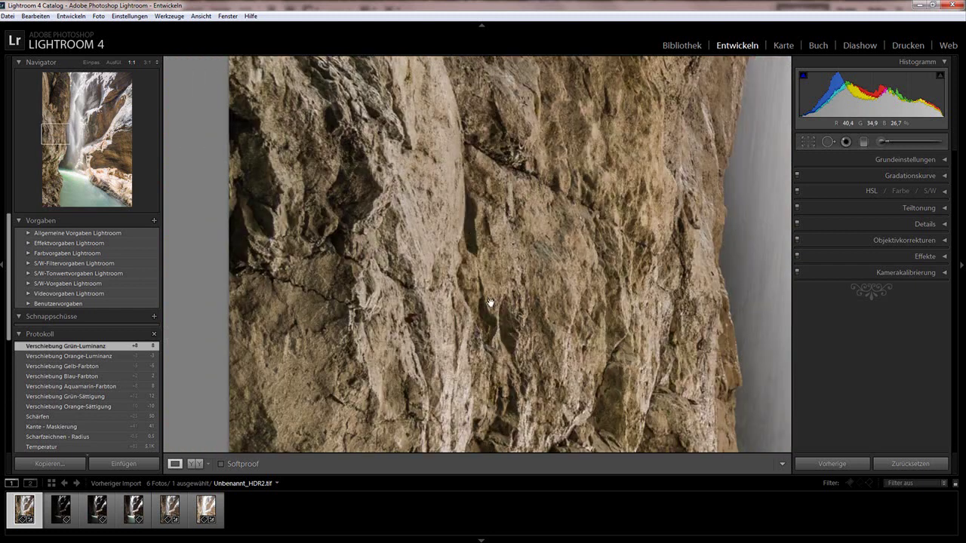
left_click_drag(578, 348, 571, 230)
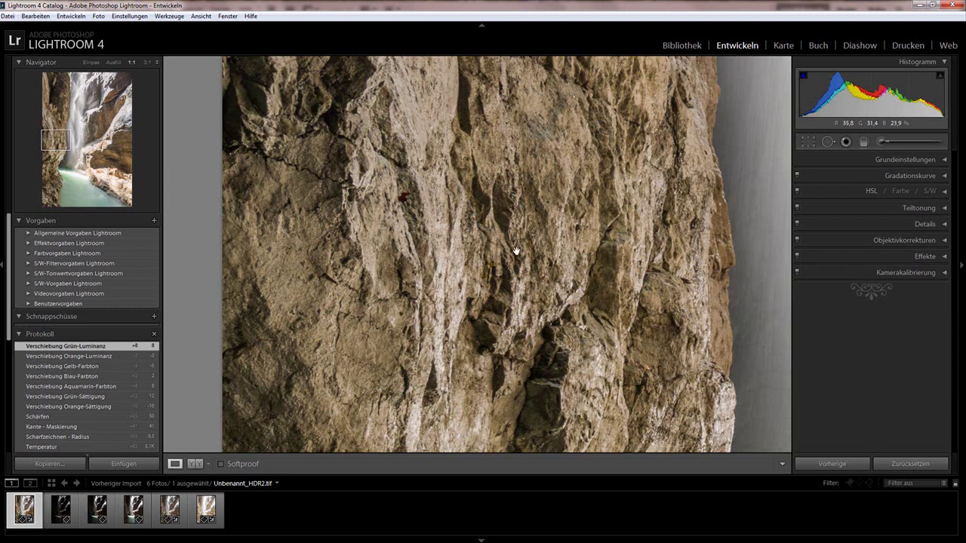
left_click_drag(516, 250, 537, 180)
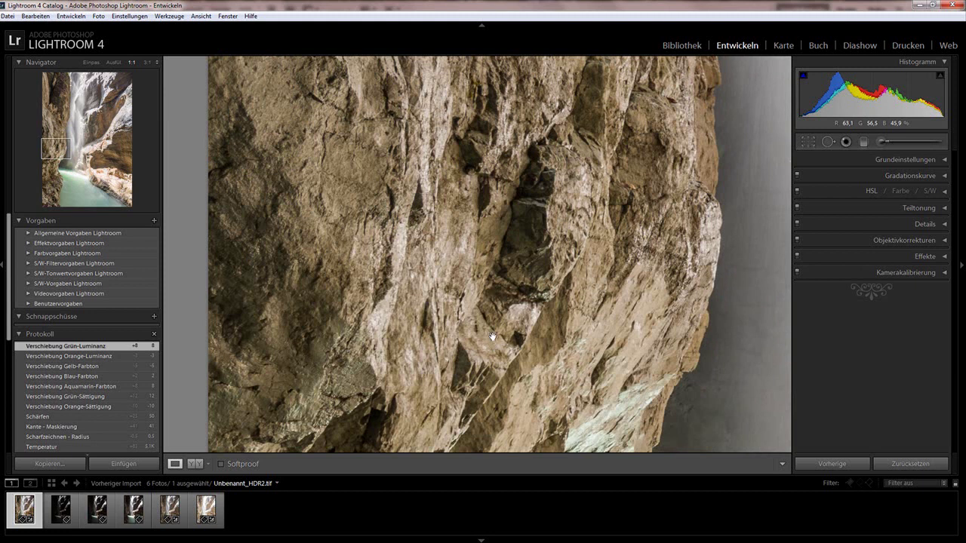
left_click_drag(492, 336, 478, 291)
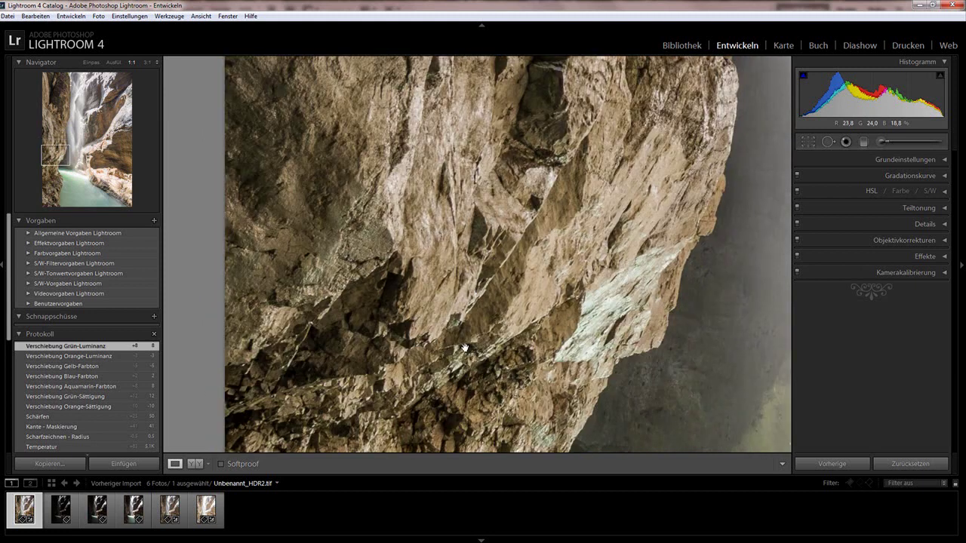
left_click_drag(465, 348, 461, 197)
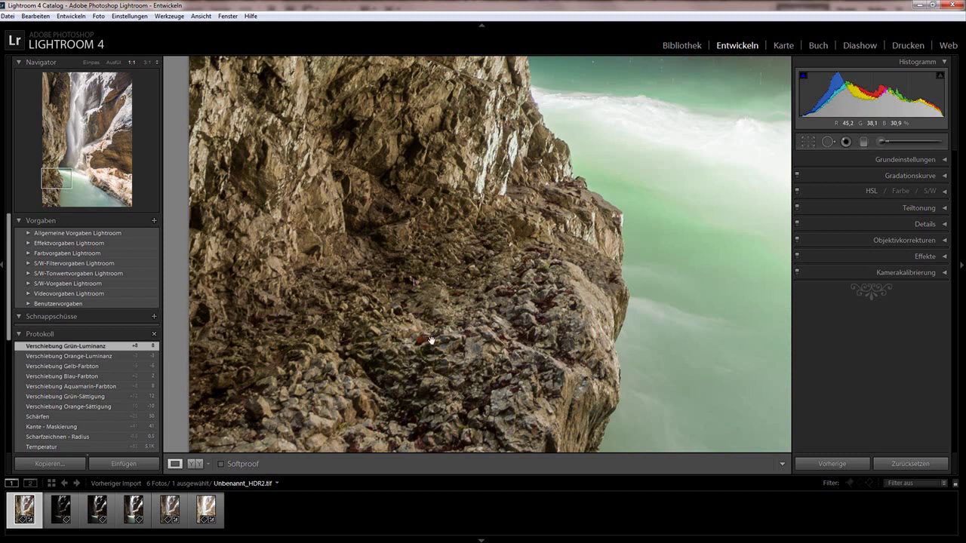
left_click_drag(431, 341, 473, 235)
left_click_drag(424, 379, 448, 271)
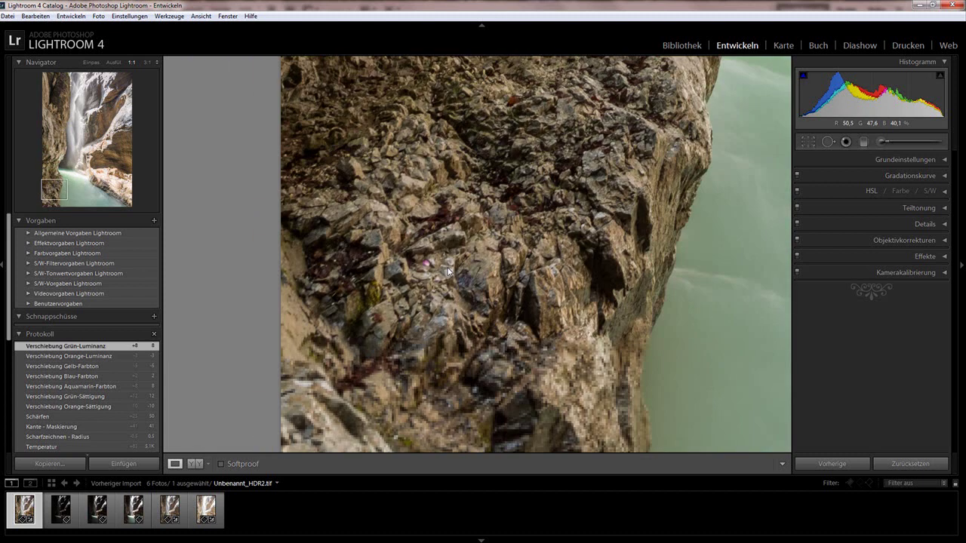
left_click(464, 279)
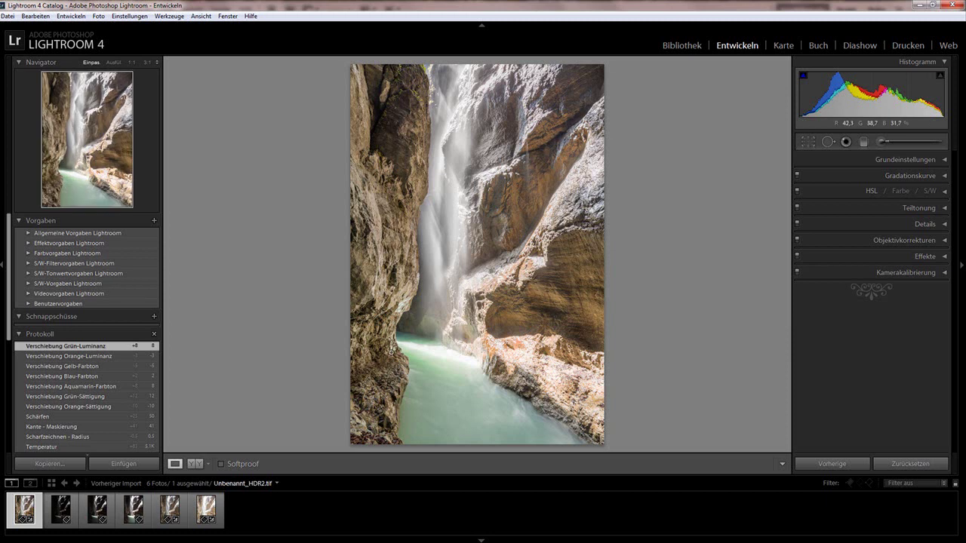
mouse_move(921, 537)
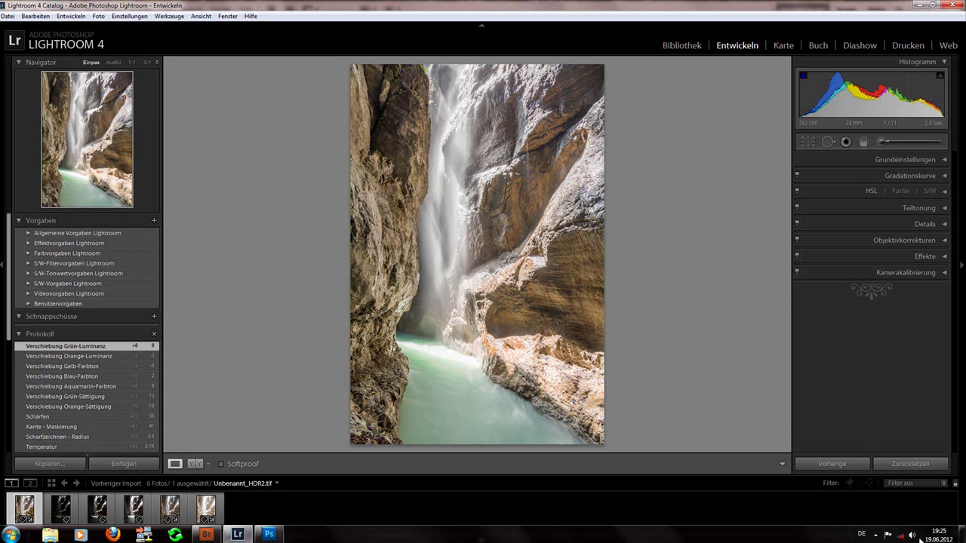